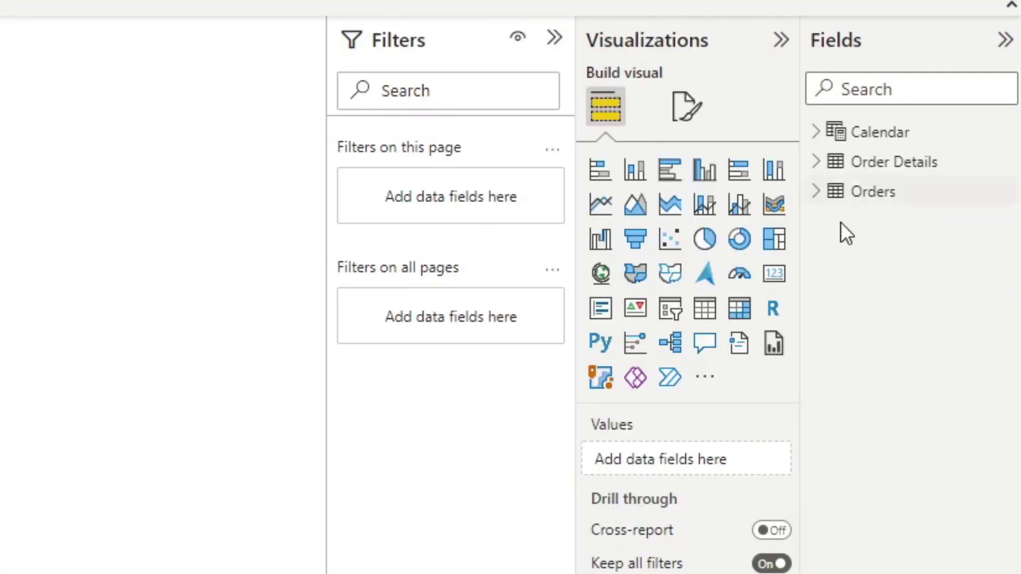
Expand Order Details in the Fields pane and inspect its Sales measure definition
click(817, 134)
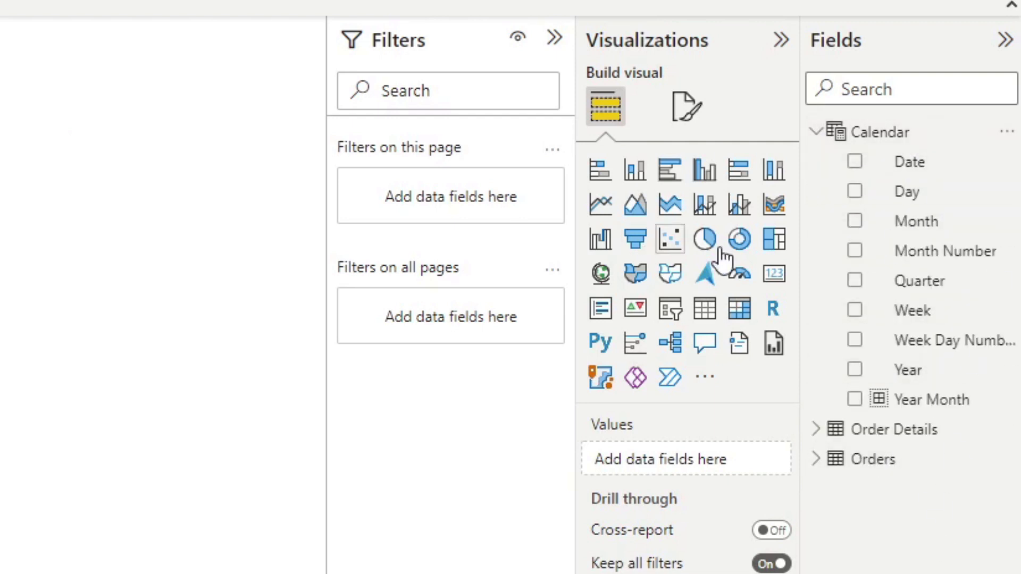
click(819, 136)
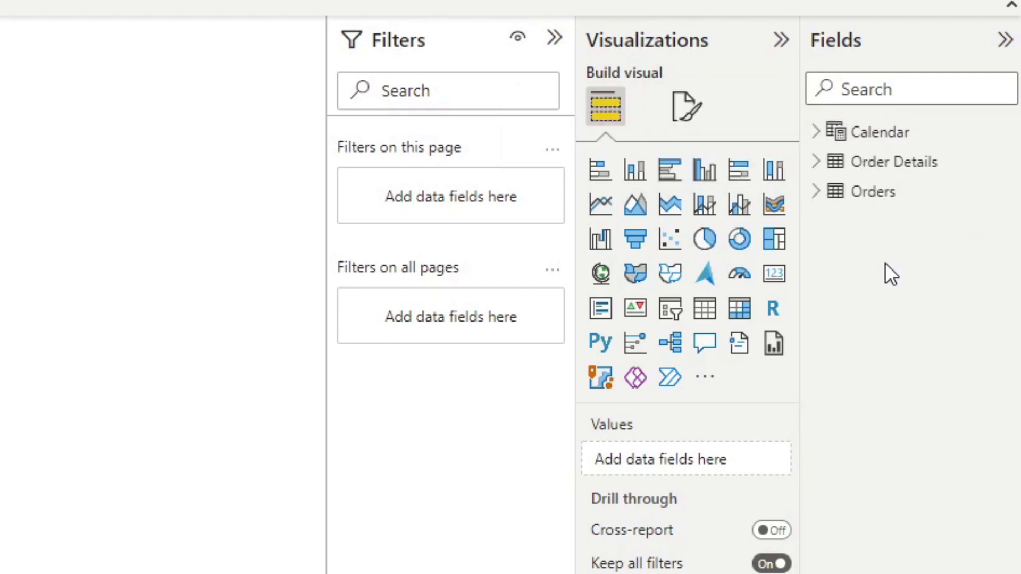
click(821, 163)
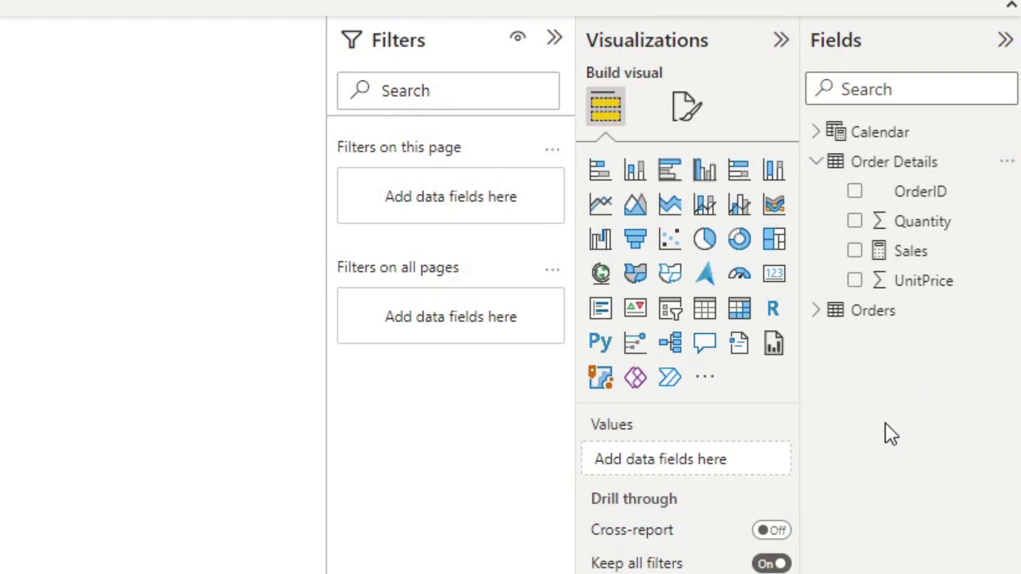
click(930, 267)
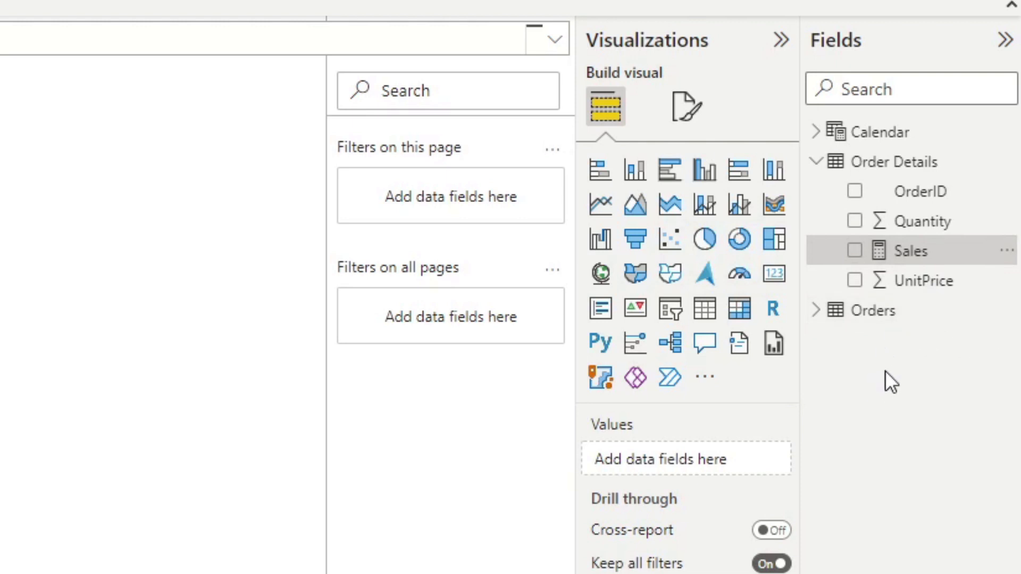
Expand the Orders table's fields and deselect the Sales measure to return to the report
click(816, 311)
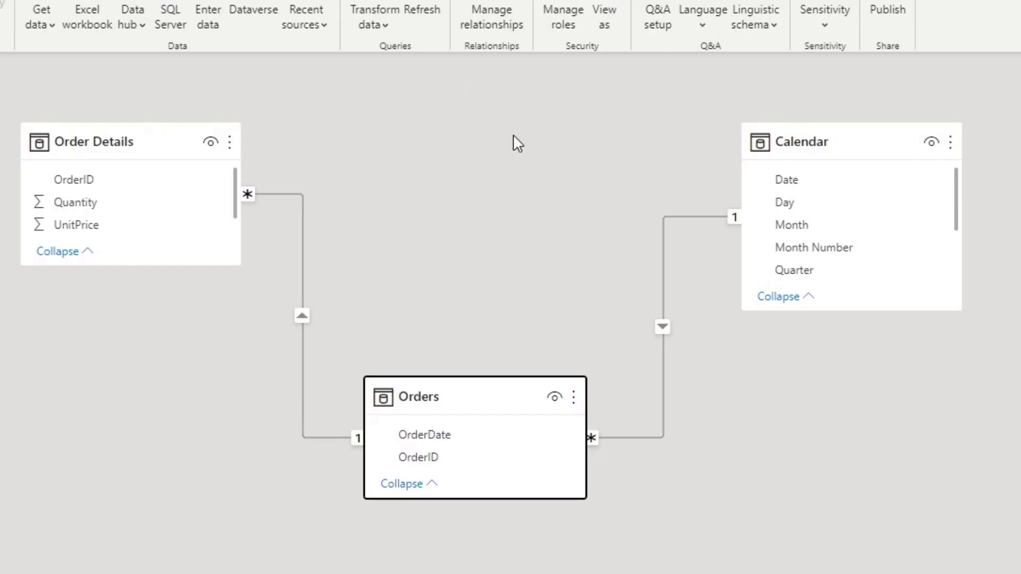
click(515, 143)
click(116, 144)
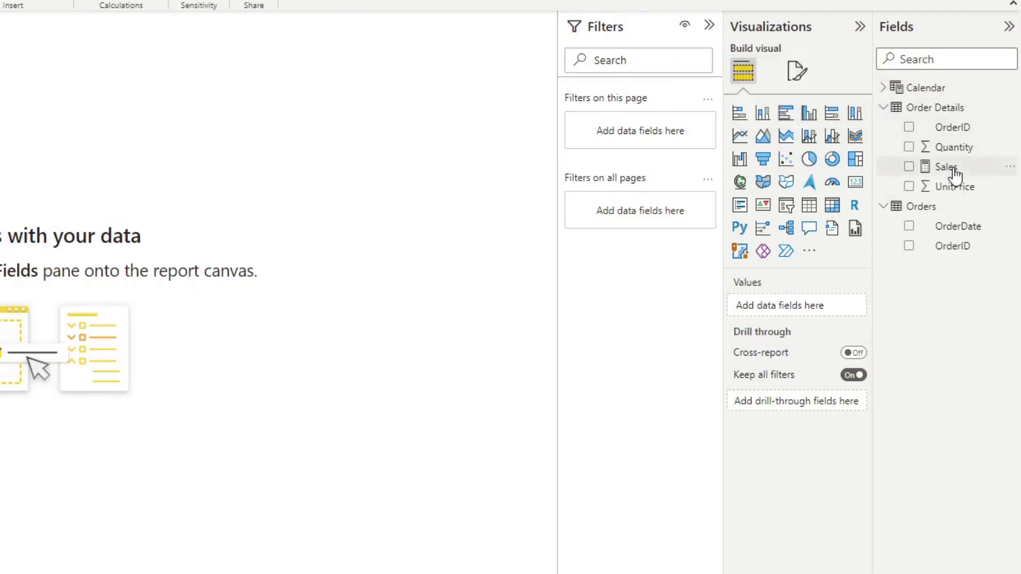
Build a table of Sales by Year Month, sorted by Year Month and tall enough for every month
drag(949, 168, 385, 216)
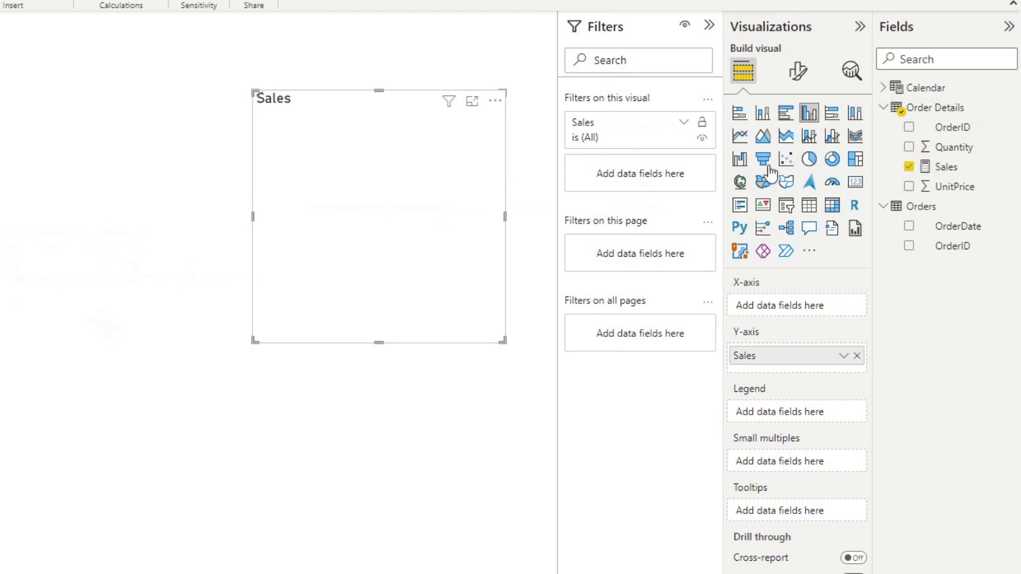
click(895, 93)
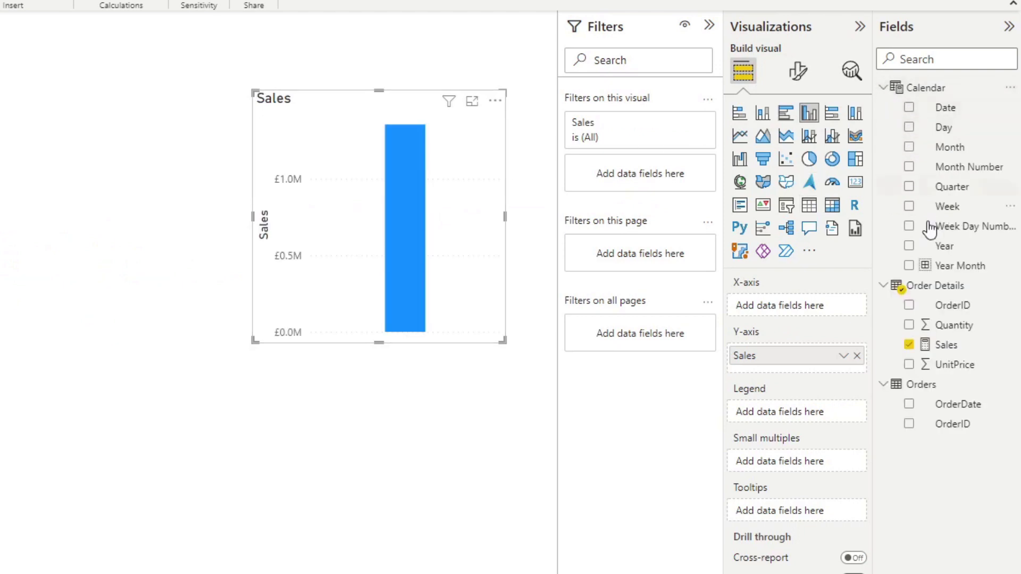
drag(934, 265, 440, 246)
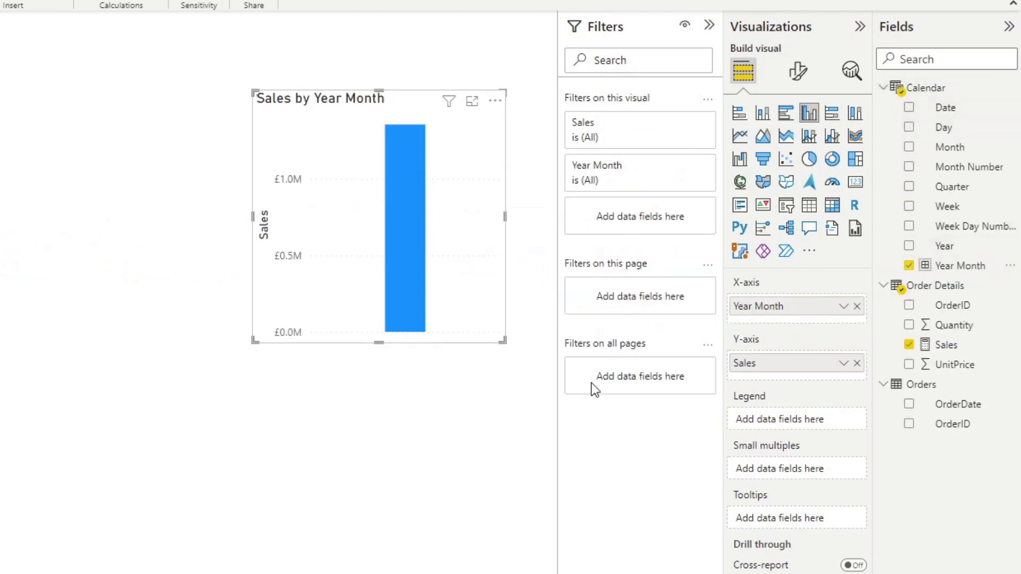
click(809, 206)
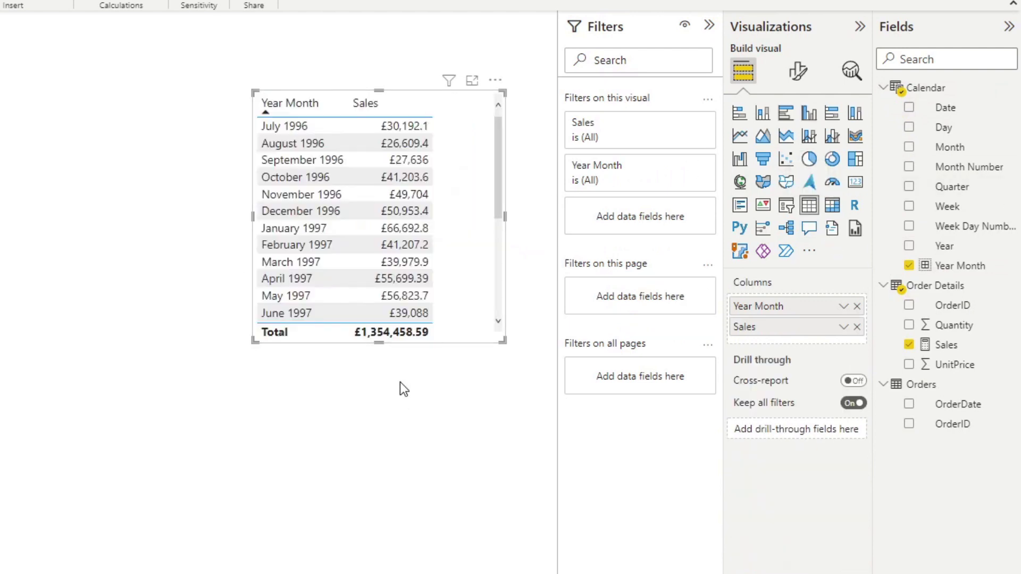
click(386, 114)
click(301, 101)
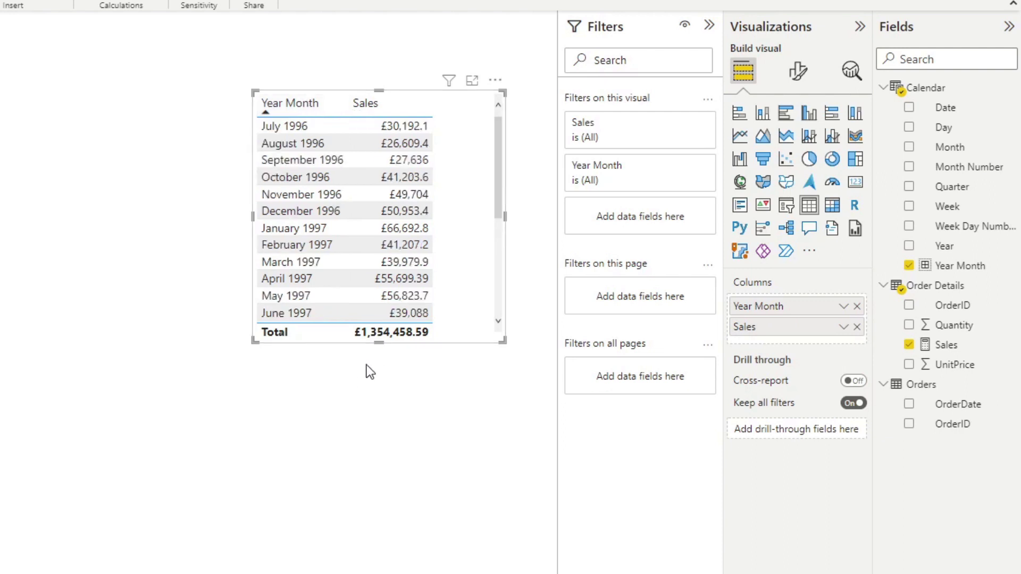
drag(377, 343, 373, 541)
drag(451, 478, 513, 471)
Duplicate the Year Month/Sales table and move the copy to the left
click(246, 428)
click(534, 215)
key(ctrl+c)
key(ctrl+v)
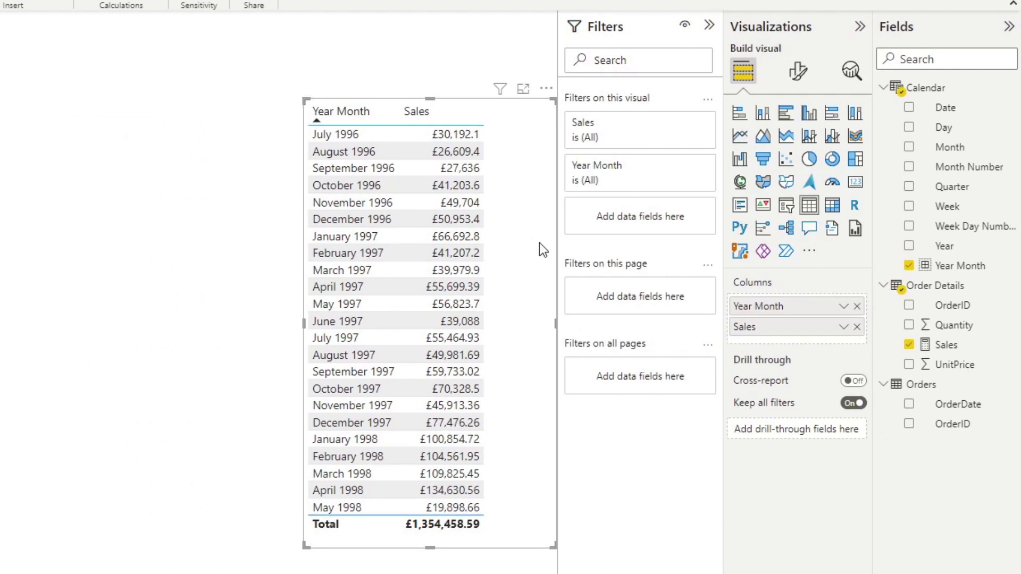
drag(537, 247, 258, 238)
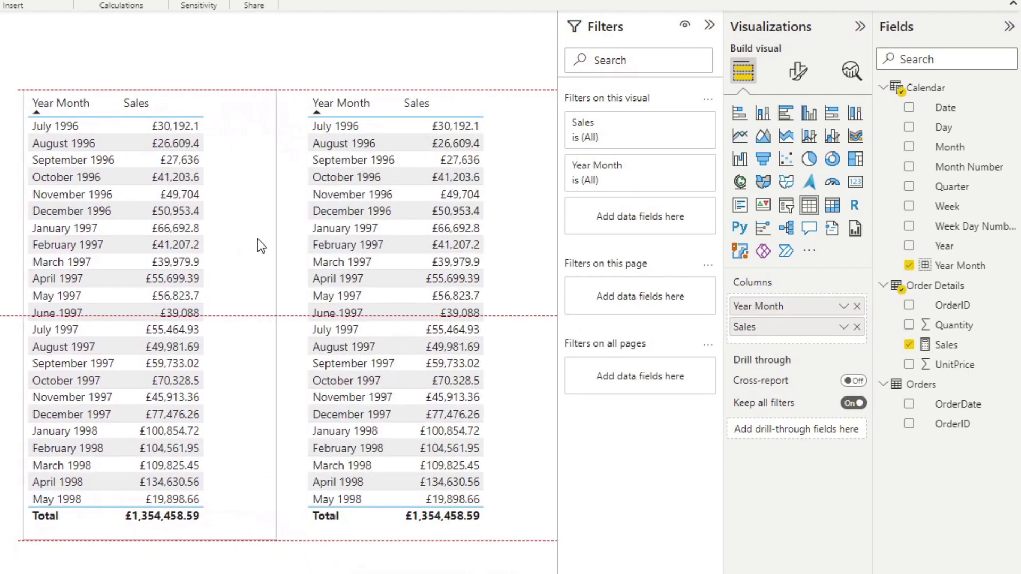
Convert the original right-hand table into a column chart and widen it to the left
click(509, 223)
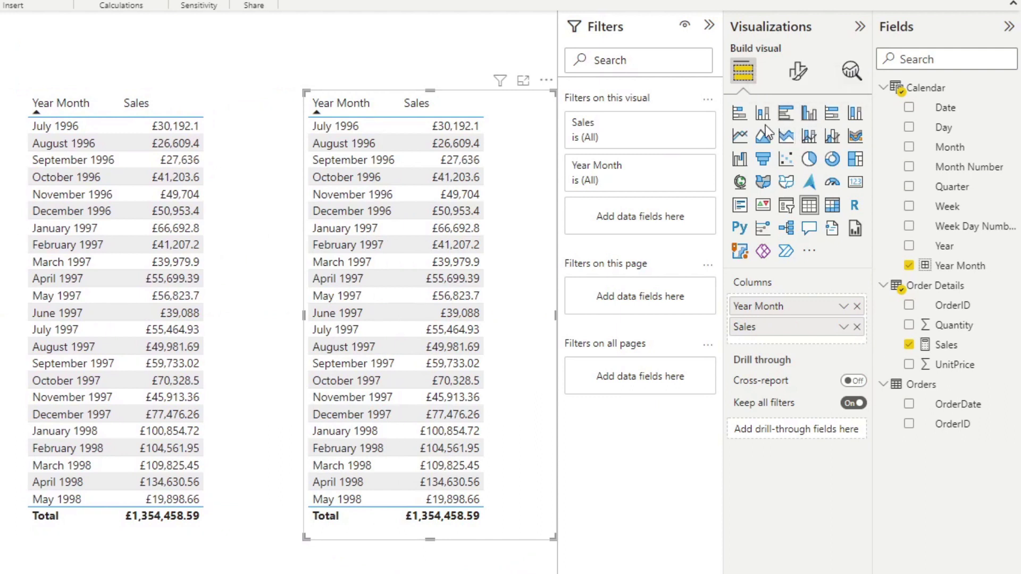
click(809, 113)
drag(304, 316, 62, 316)
click(227, 313)
key(Delete)
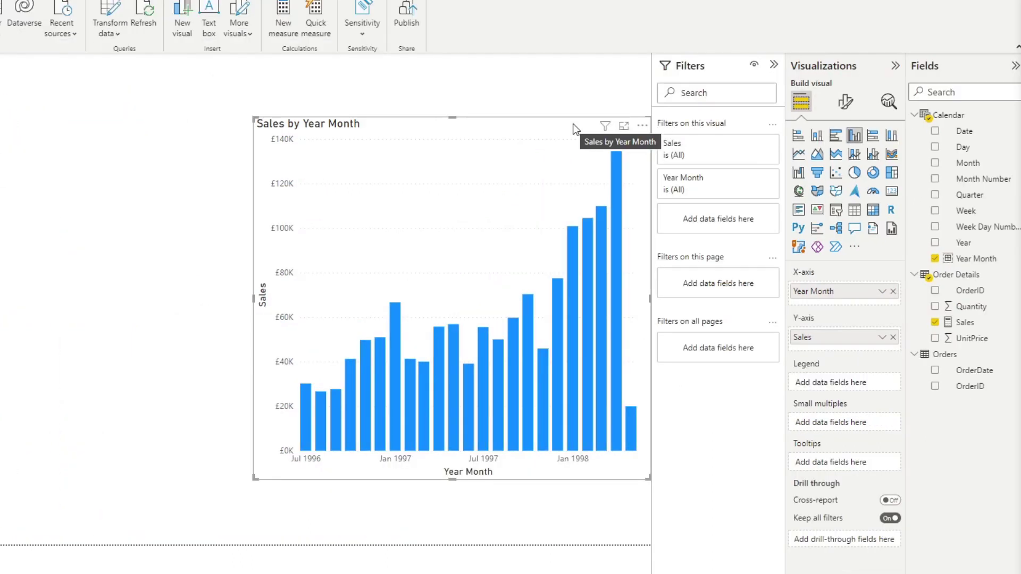
Drag the Sales by Year Month chart about 120 px lower on the page
drag(574, 130, 582, 187)
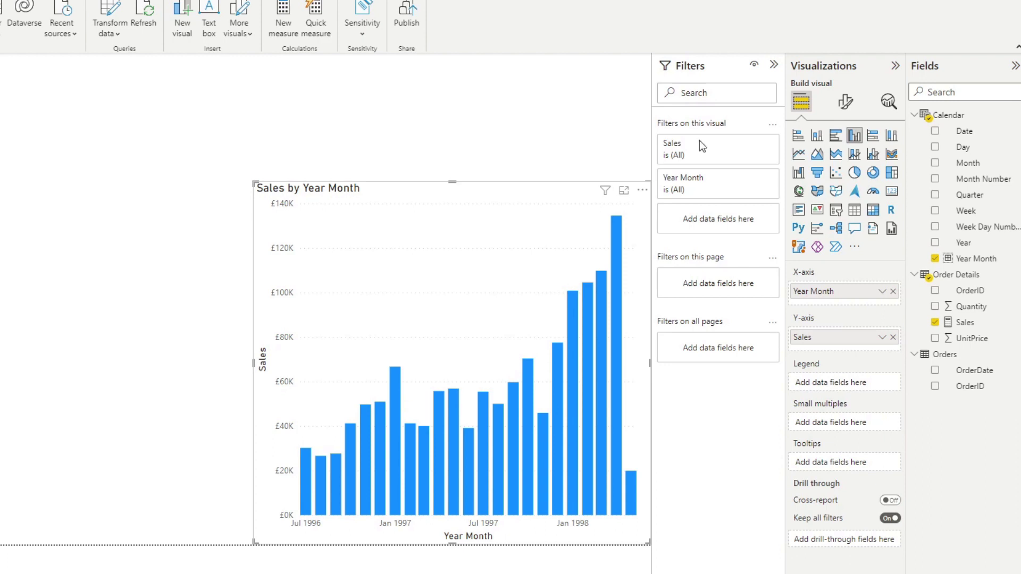
Start a new Order Details measure reading 'Variance % = CALCULATE('
right_click(951, 274)
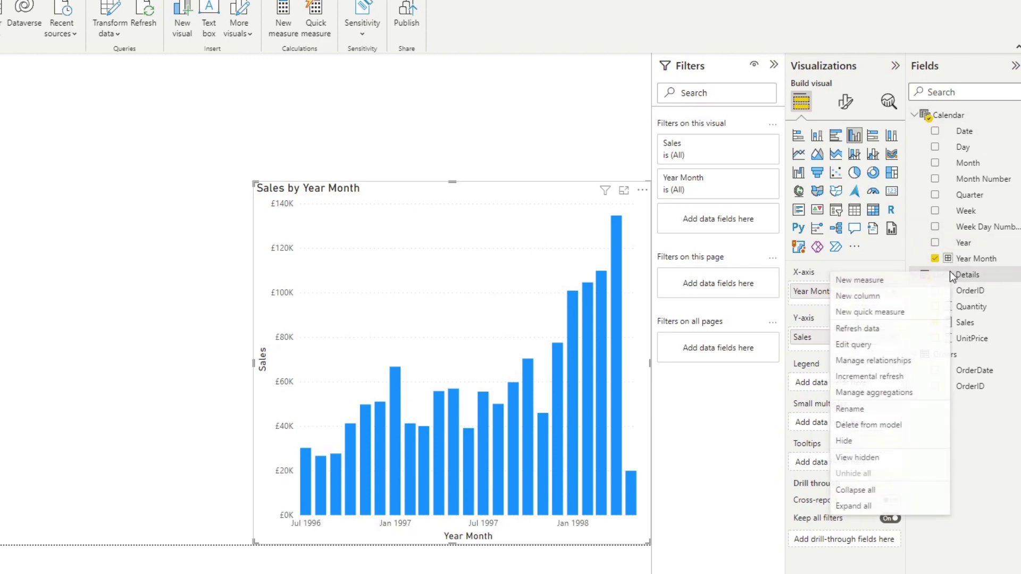
click(923, 276)
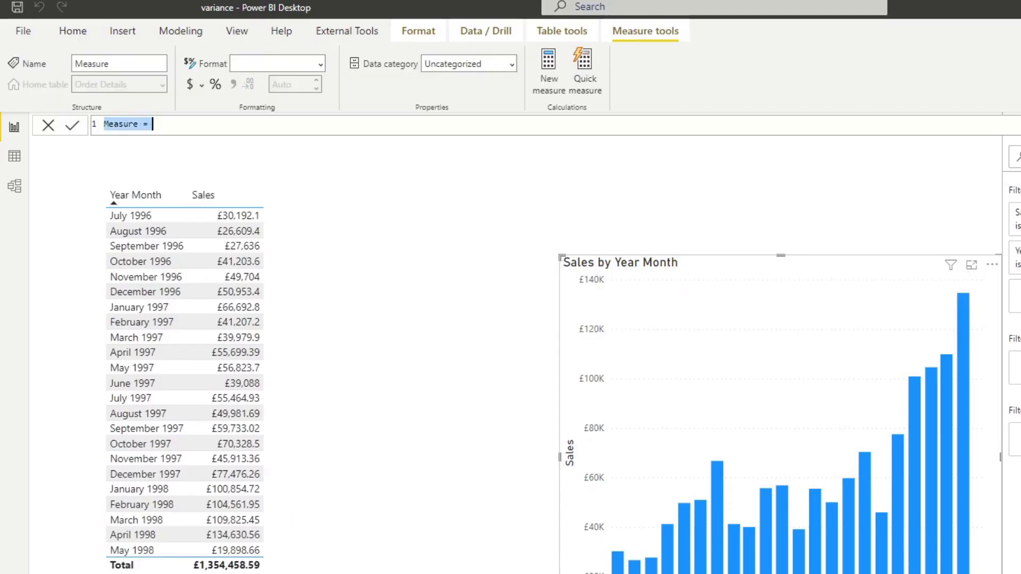
text(Variance % )
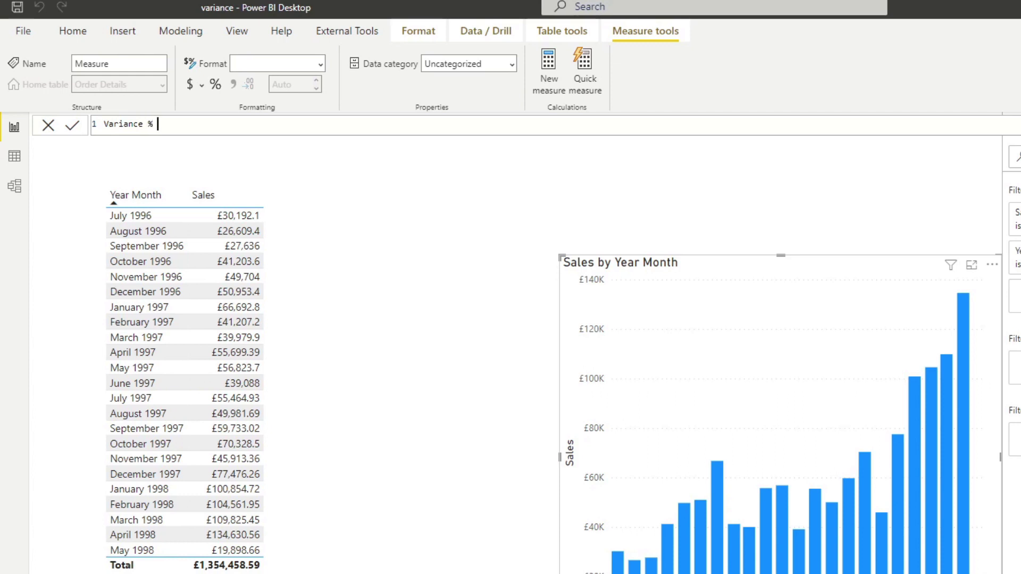
text(=)
key(shift+Return)
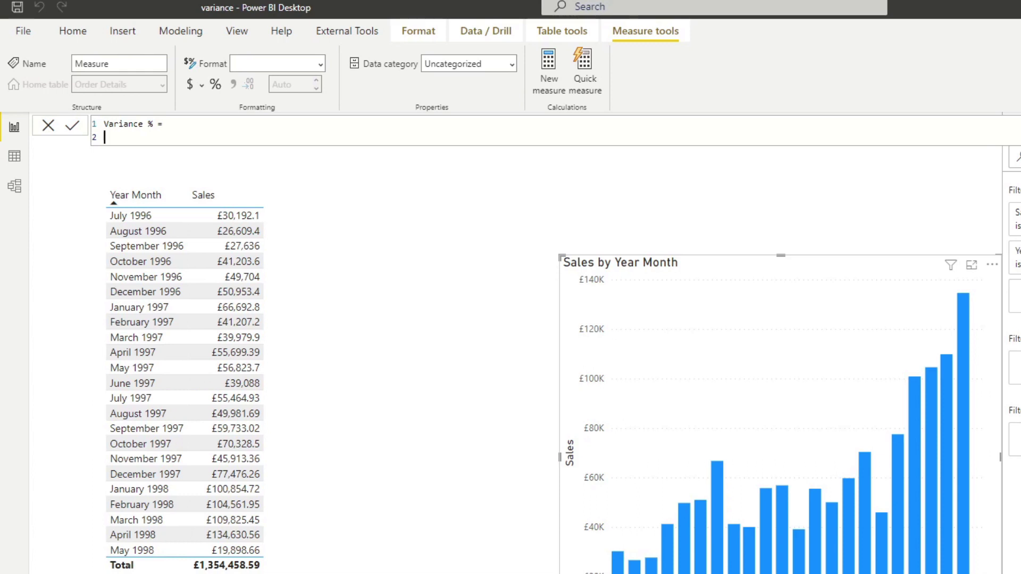
text(CALCULATE()
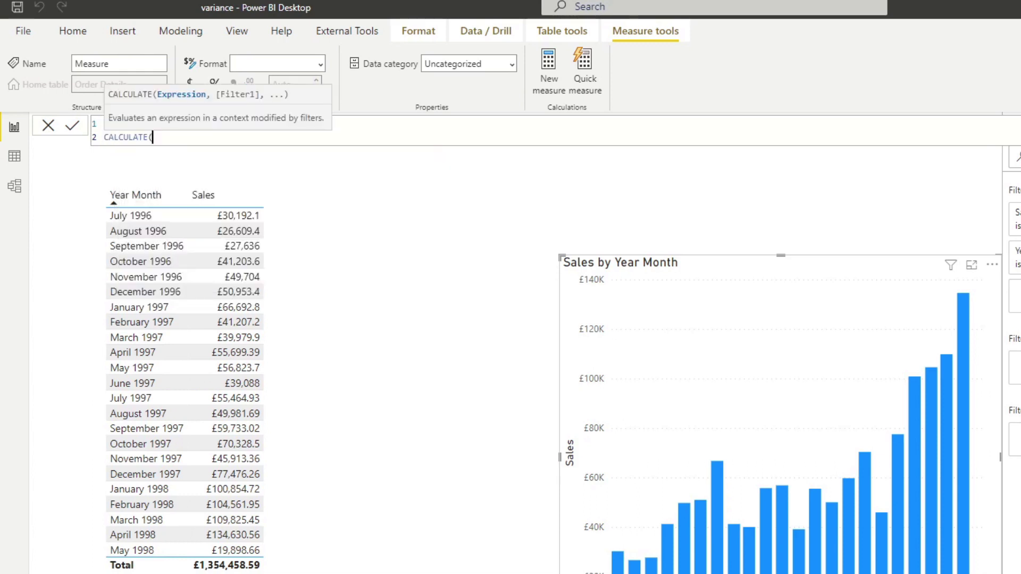
key(shift+Return)
Finish it with 'Order Details'[Sales] and PREVIOUSMONTH('Calendar'[Date]), then commit
text(Sales)
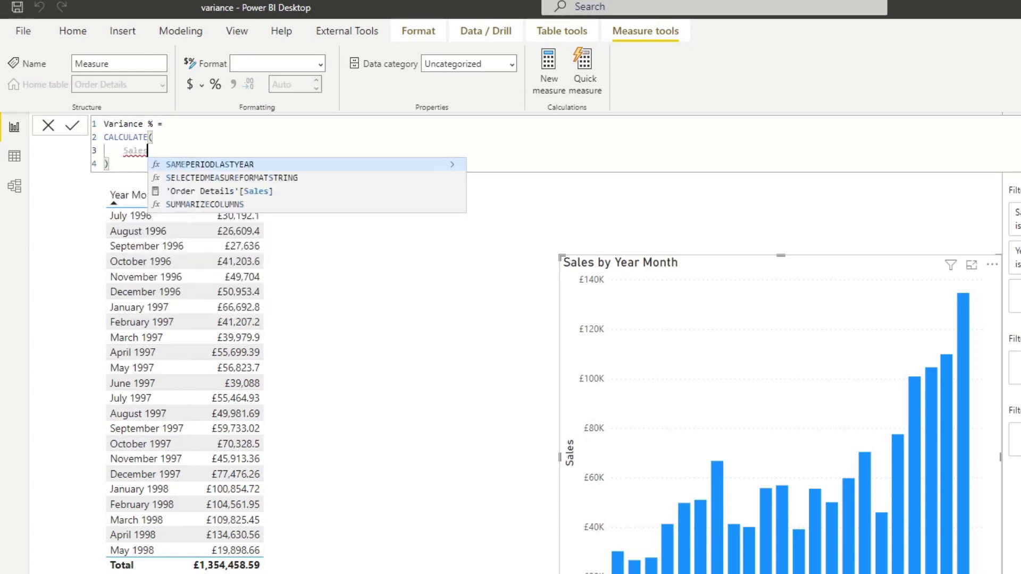
key(Down)
key(Down)
key(Tab)
key(shift+Return)
text(, PE)
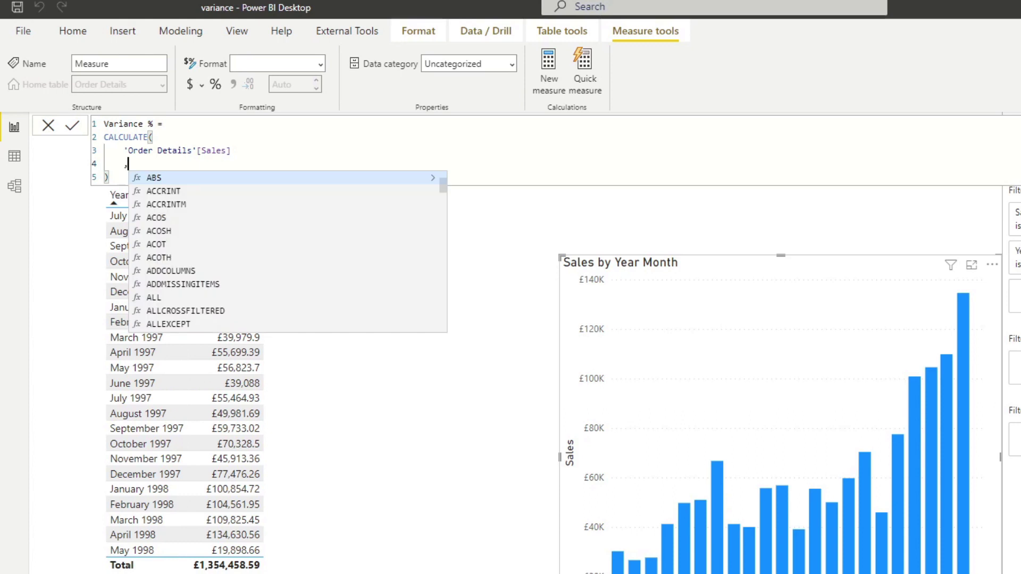
key(BackSpace)
key(BackSpace)
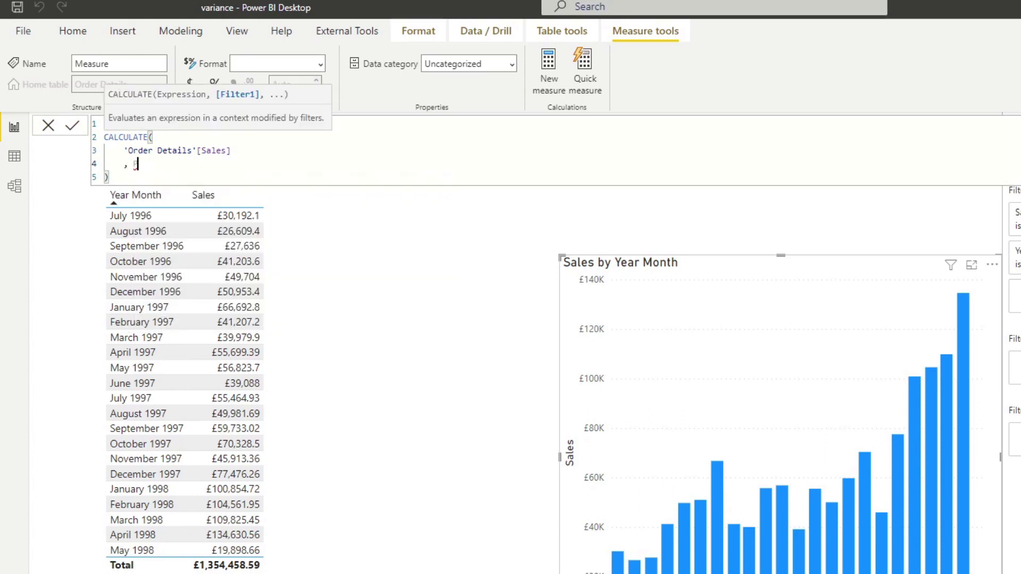
text(PREVIOUS)
key(Down)
key(Tab)
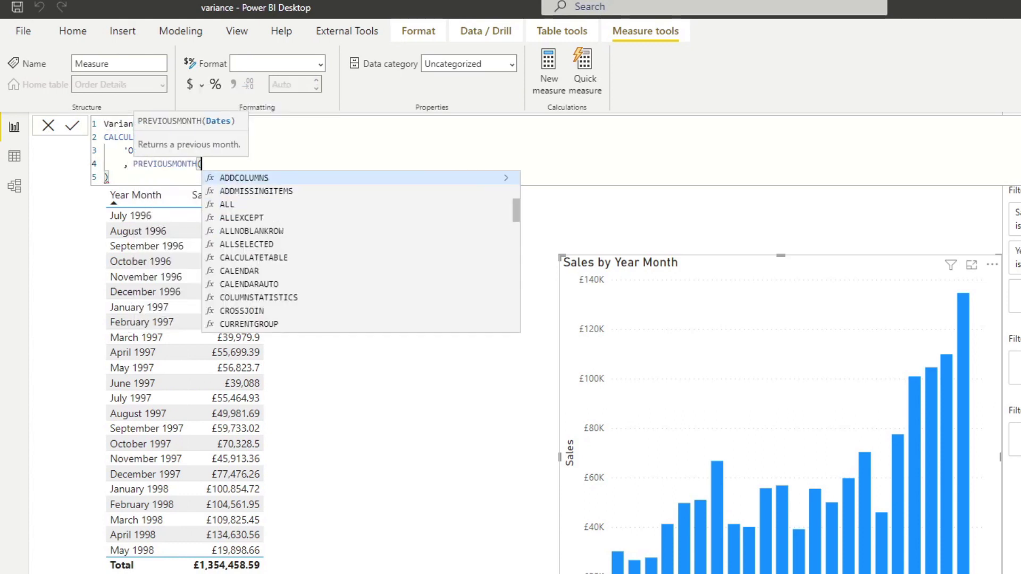
text(cal)
key(Down)
key(Down)
key(Down)
key(Tab)
text())
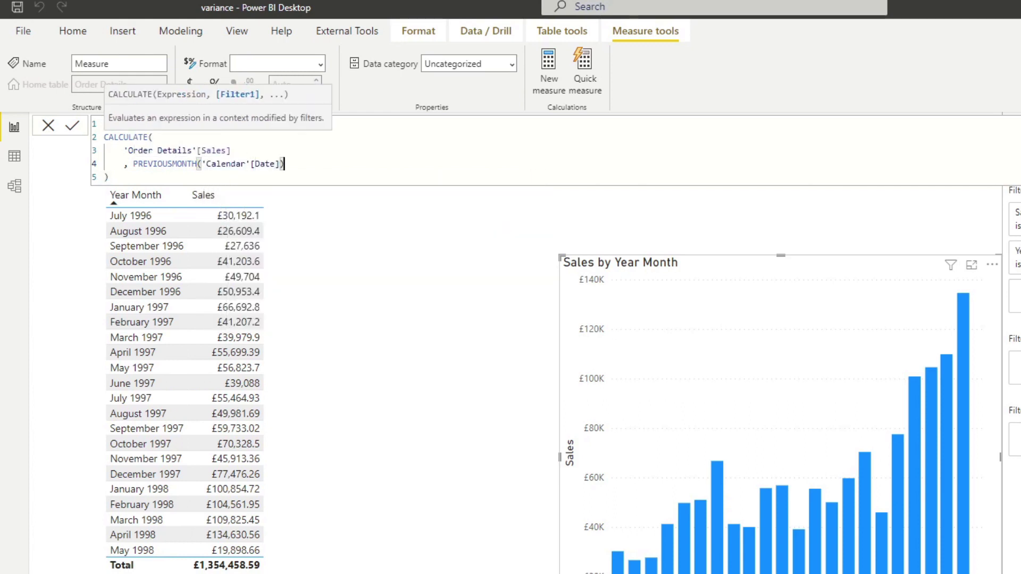
key(Return)
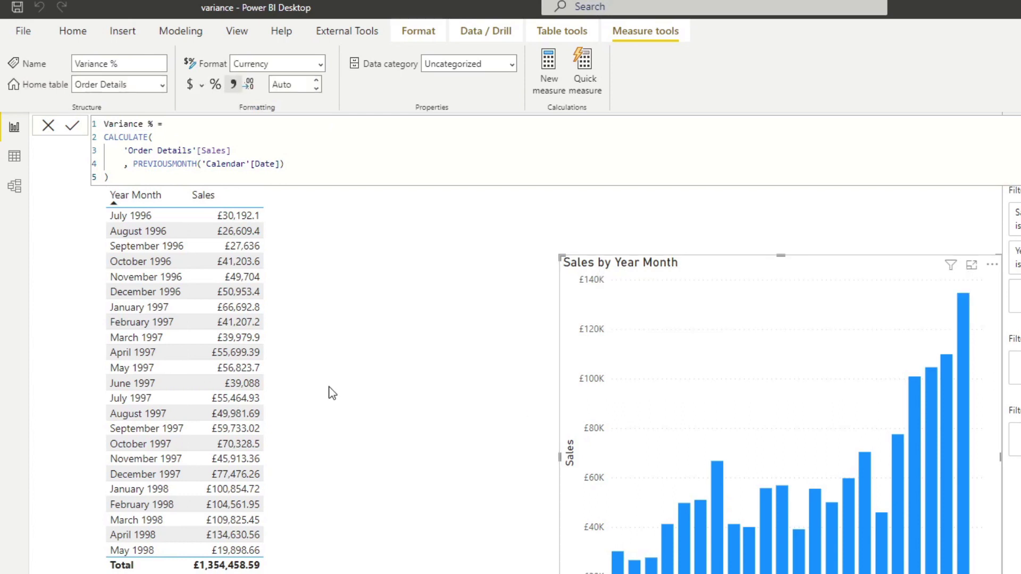
Add Variance % to the widened Year Month table and open the measure's DAX formula
click(318, 335)
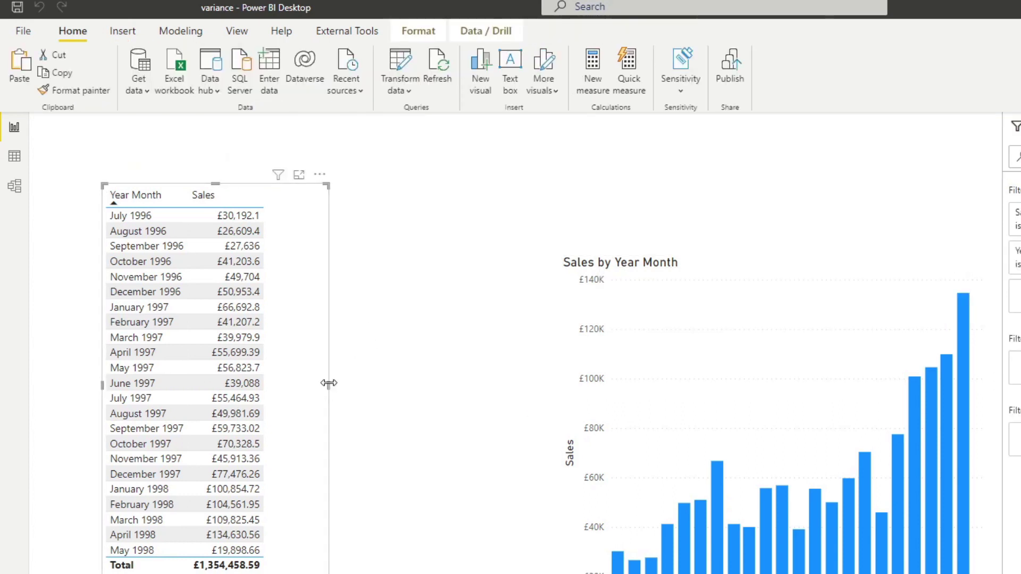
drag(328, 385, 368, 385)
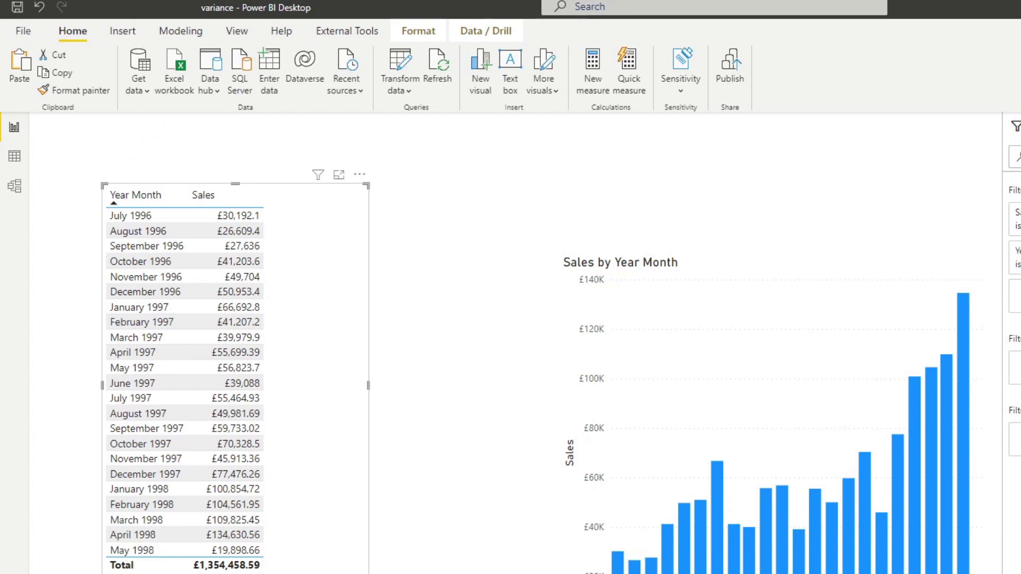
drag(1019, 404, 308, 335)
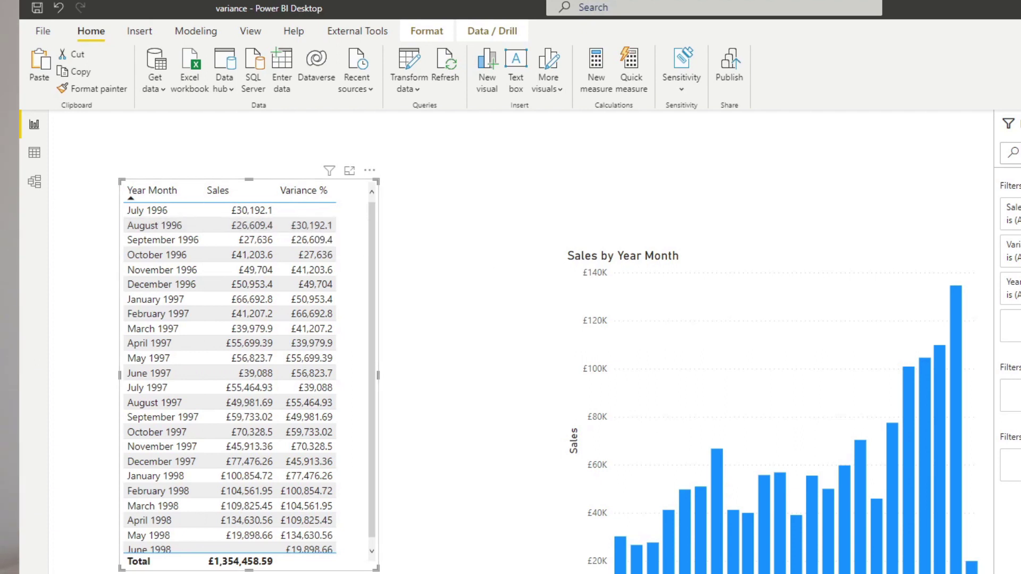
click(1017, 250)
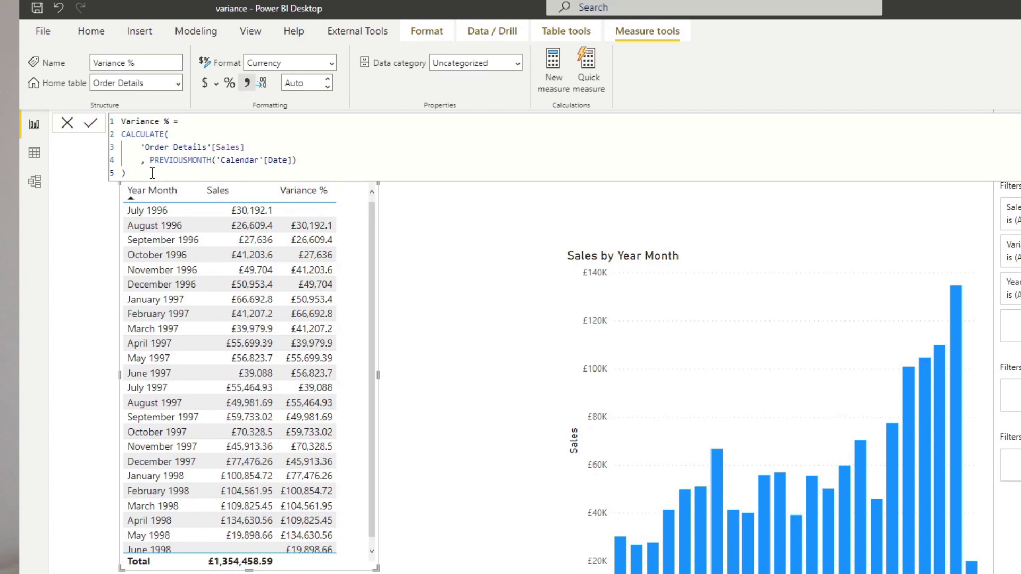
Store the CALCULATE expression as VAR _prev and add a RETURN line
drag(153, 173, 125, 145)
click(122, 134)
text(VAR _prev =)
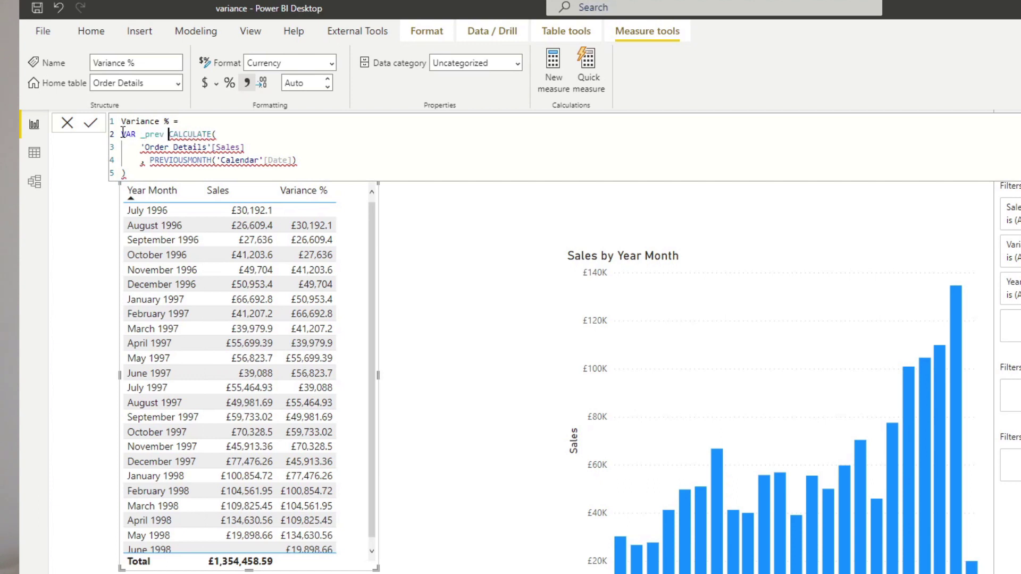
click(153, 173)
key(shift+Return)
text(RETURN)
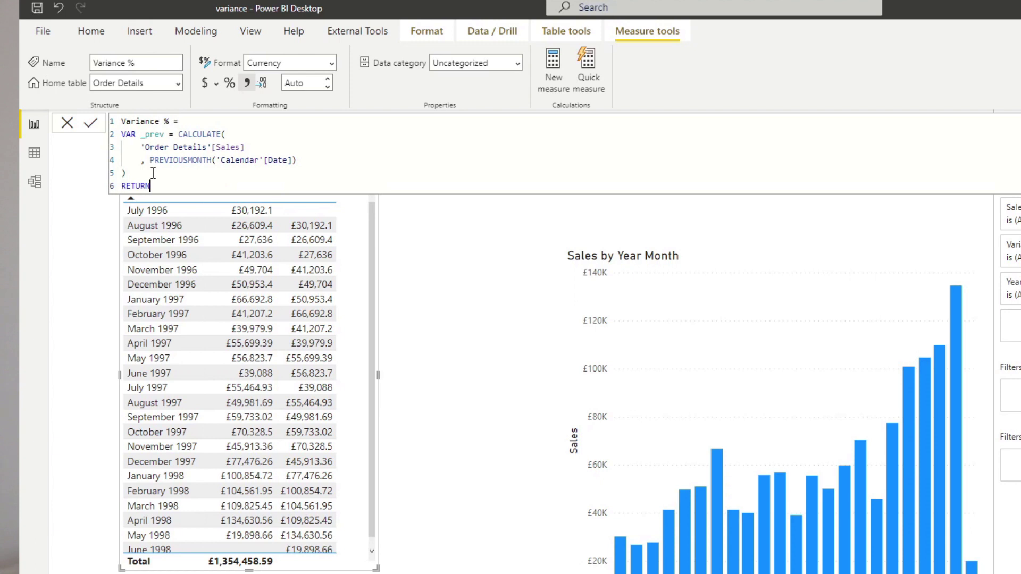
key(shift+Return)
Return DIVIDE(('Order Details'[Sales] - _prev), _prev) and commit the measure
text(DIVIDE()
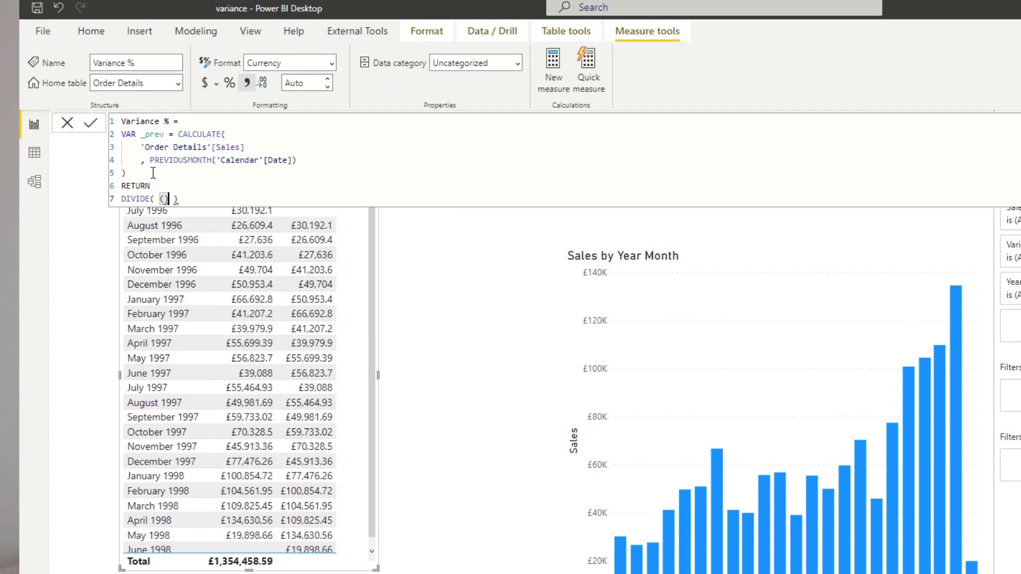
text([Sales)
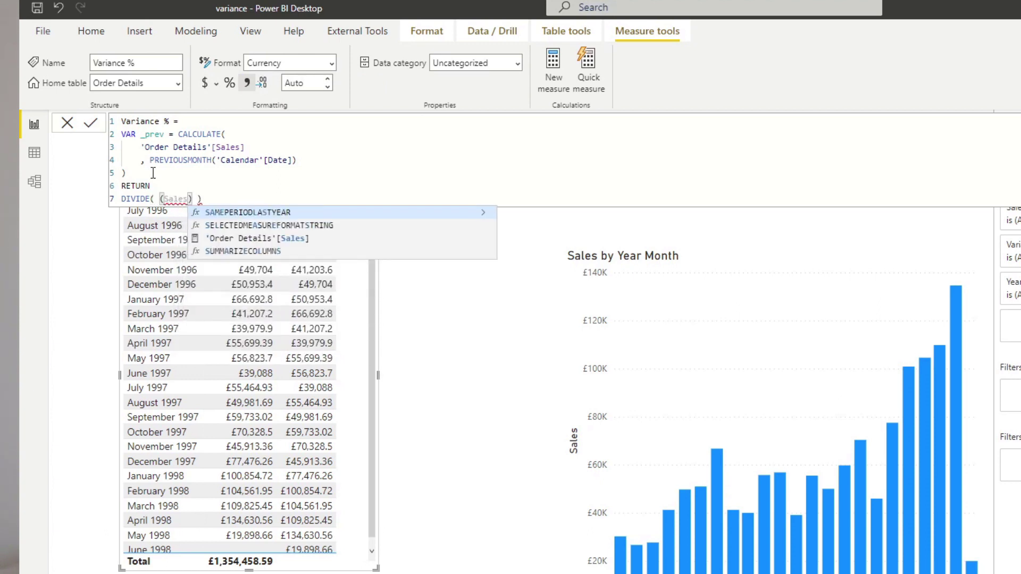
key(Down)
key(Down)
key(Tab)
text(- _)
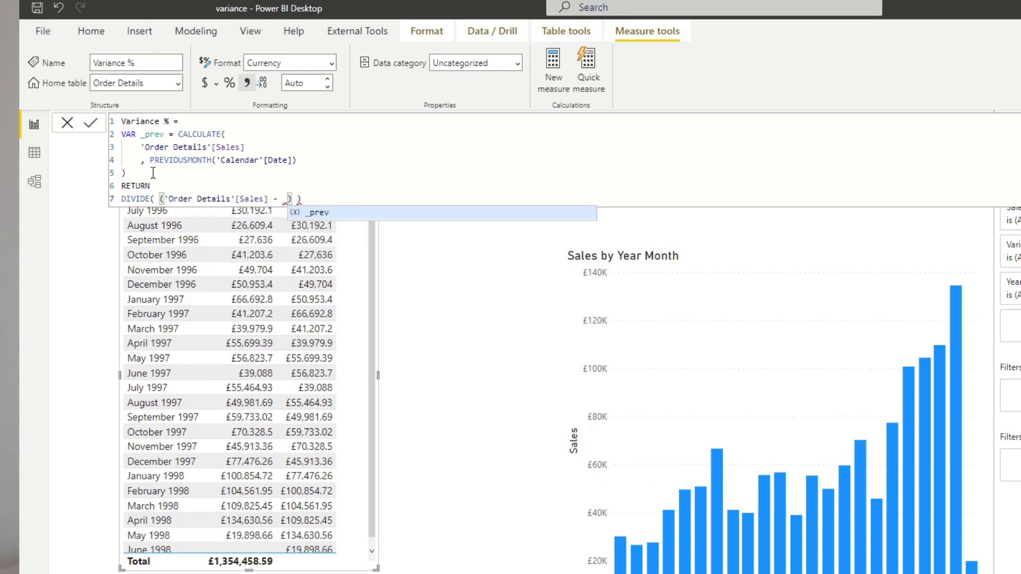
key(Tab)
text(, _prev)
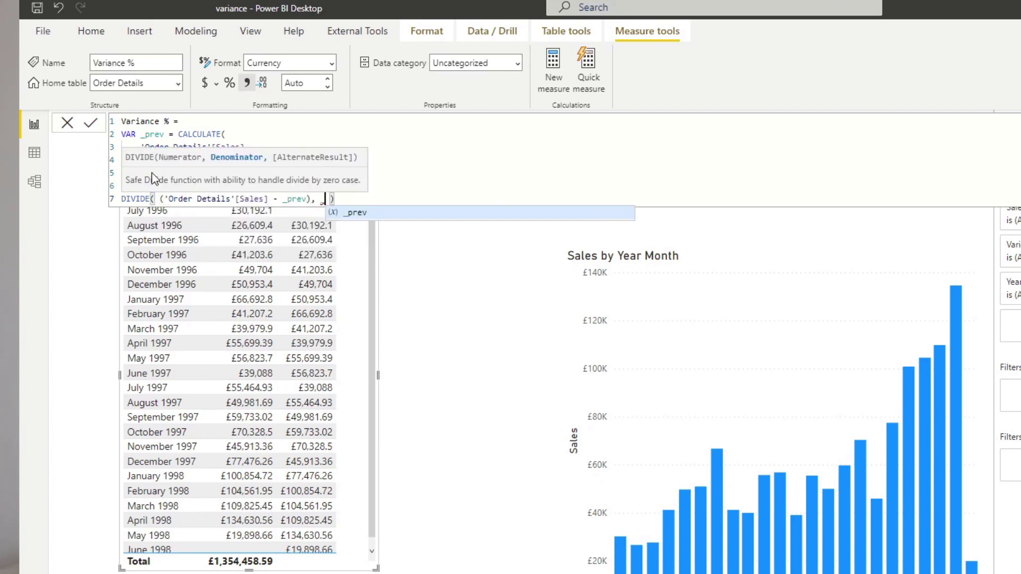
key(Tab)
text())
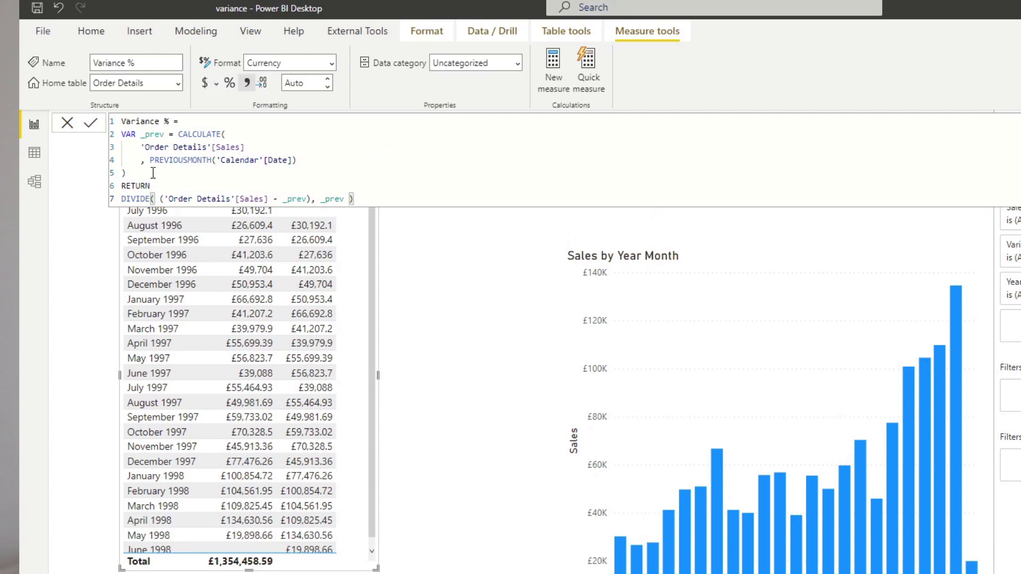
key(Return)
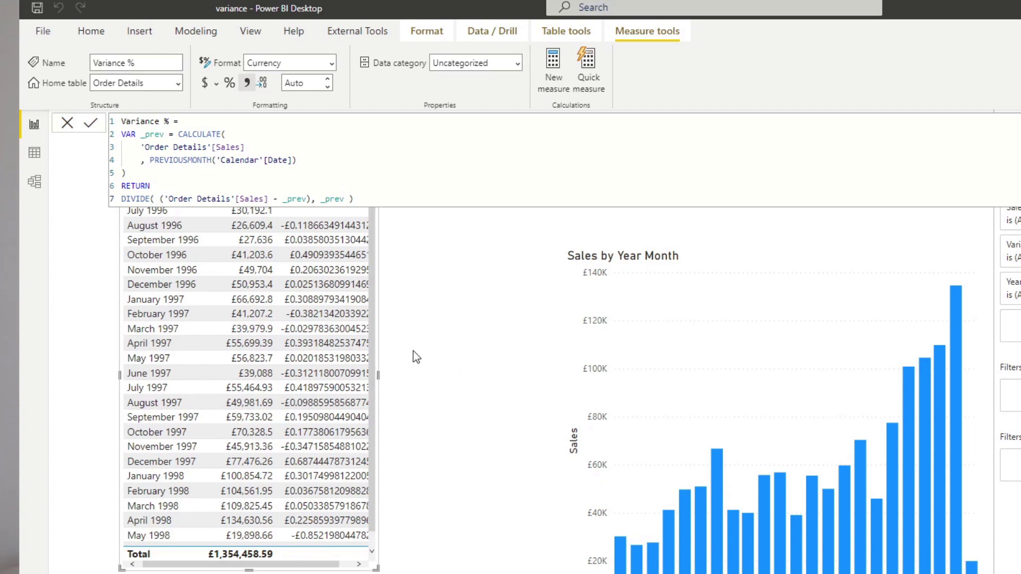
Format Variance % as a percentage with 0 decimal places and review the table
click(375, 267)
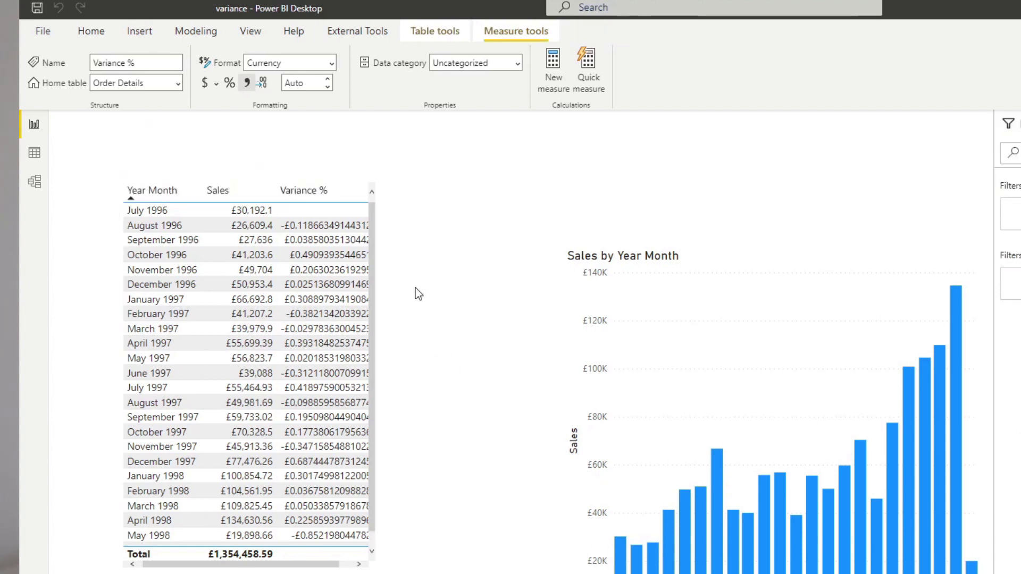
click(307, 183)
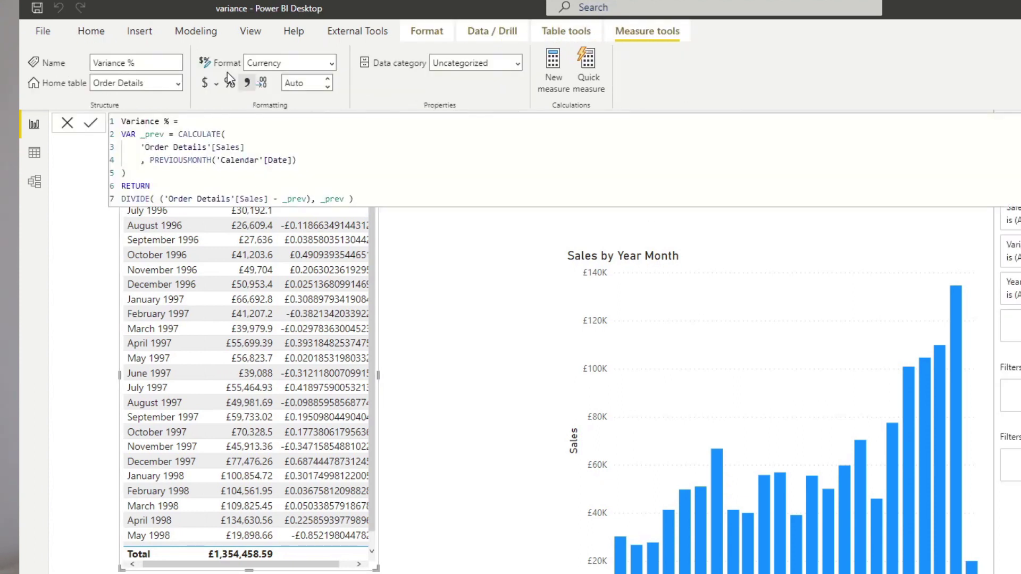
click(229, 83)
click(303, 82)
text(0)
key(BackSpace)
text(2)
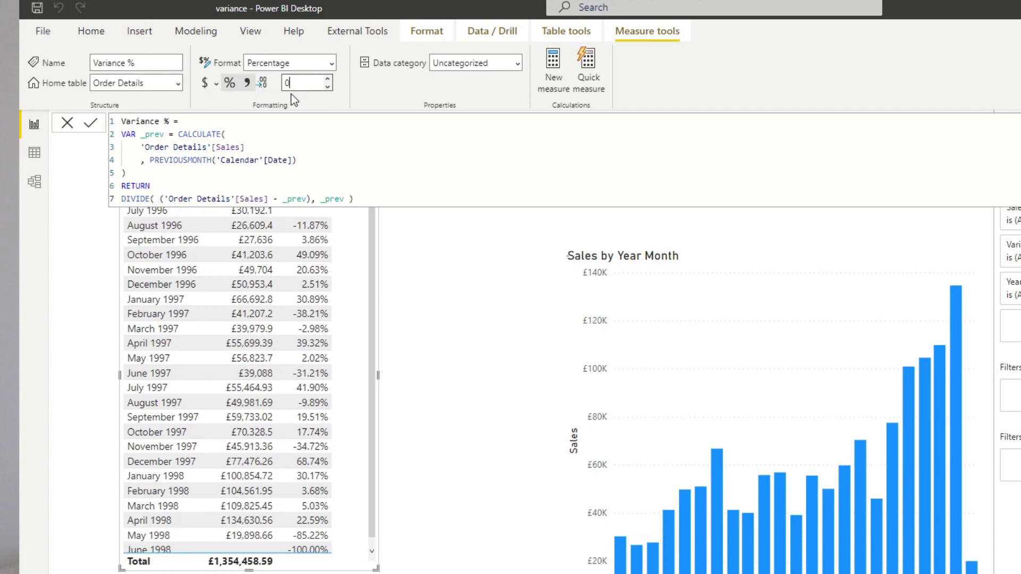
click(383, 290)
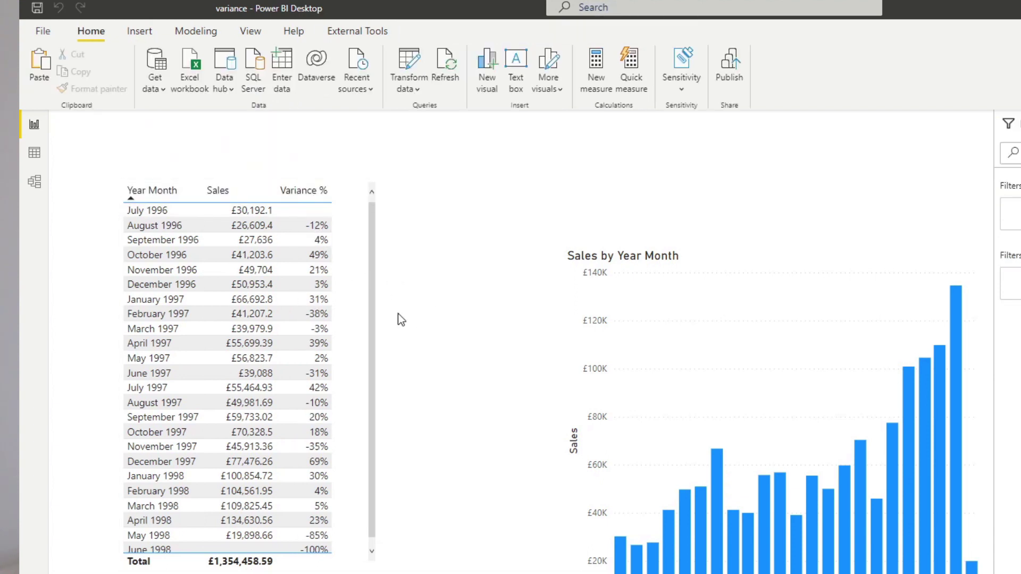
scroll(315, 350, down, 1)
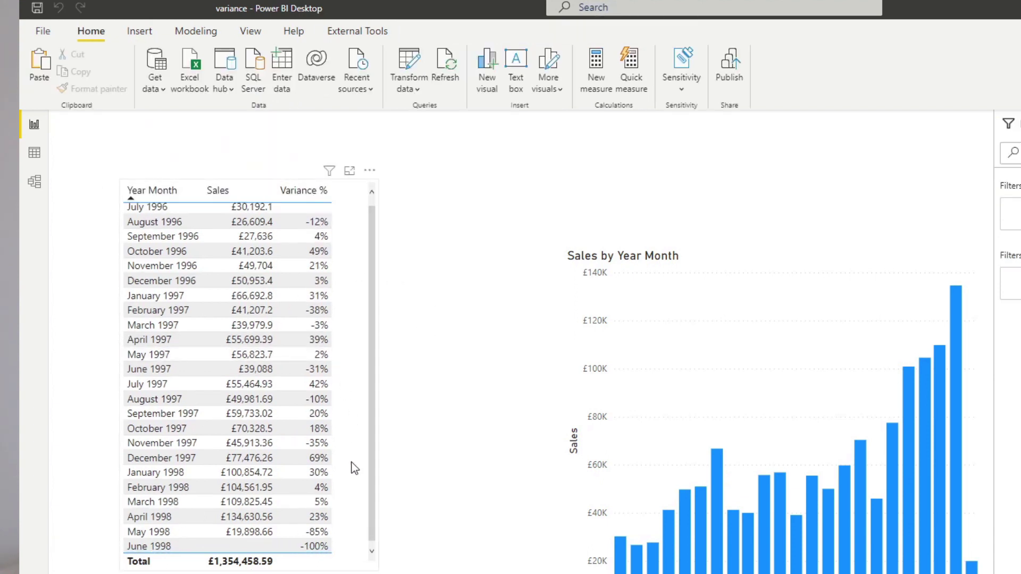
scroll(327, 462, up, 1)
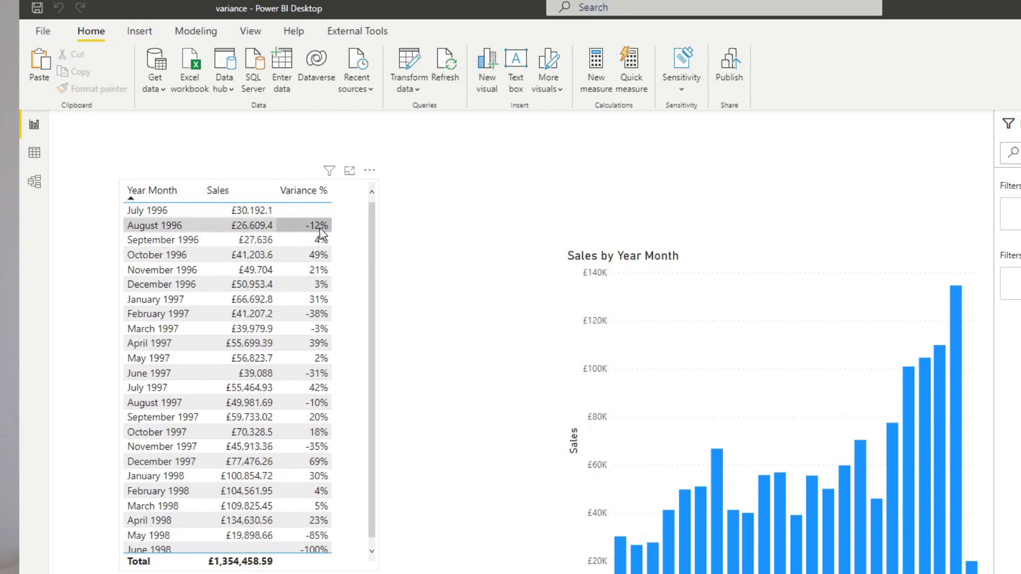
scroll(264, 223, down, 1)
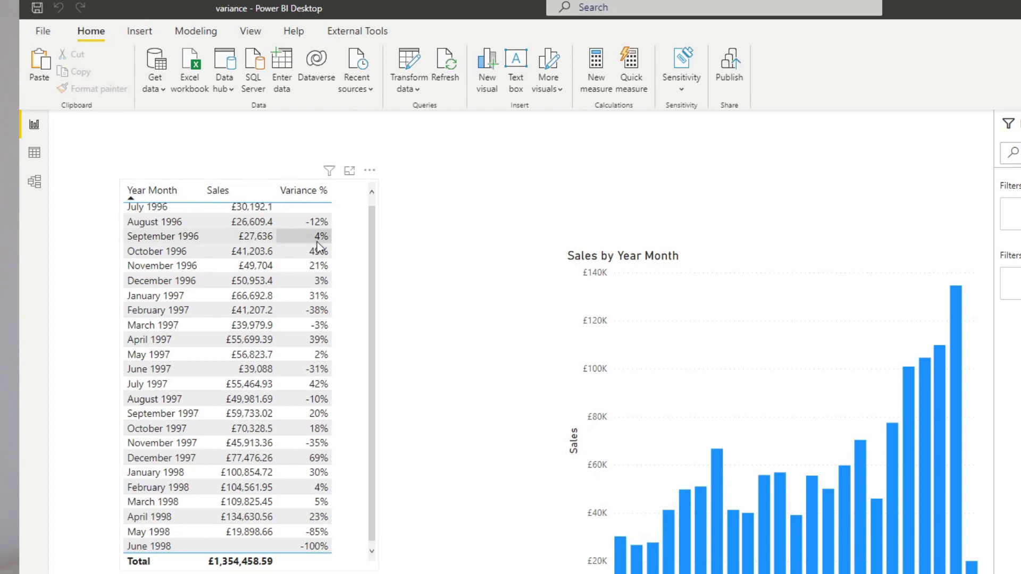
Open the Variance % formula and wrap the DIVIDE line inside an IF( )
click(353, 232)
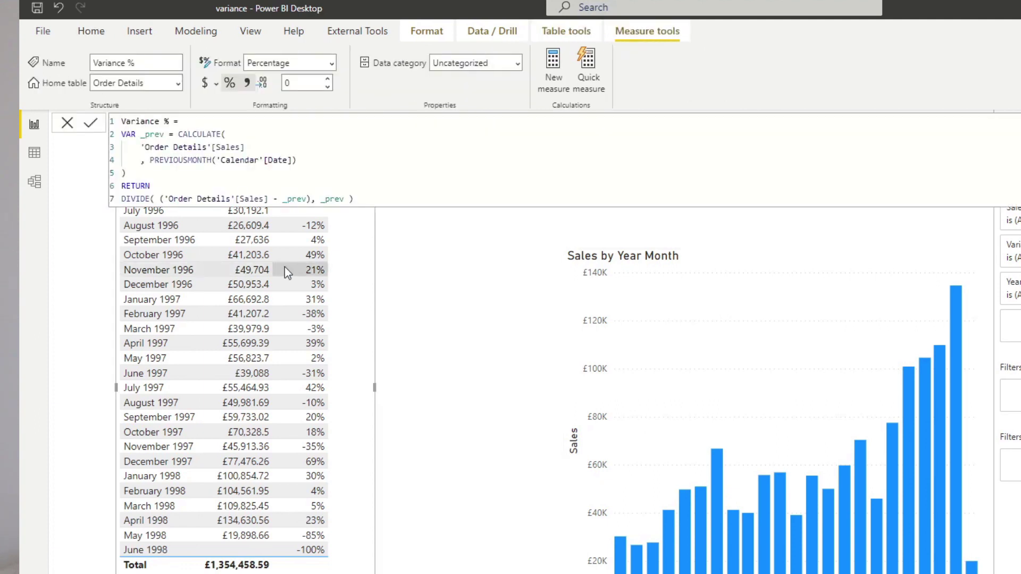
click(176, 191)
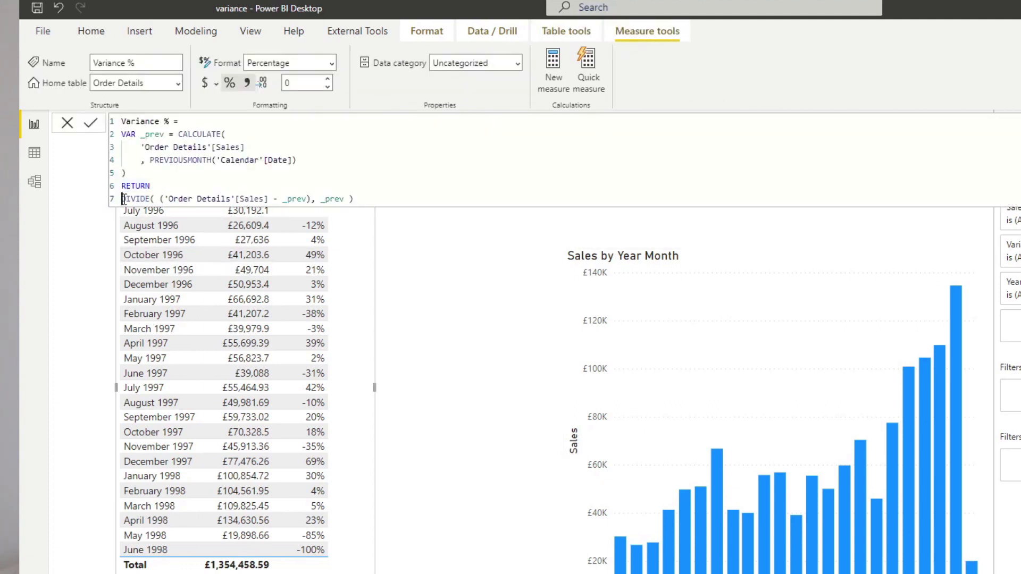
drag(358, 198, 122, 202)
click(122, 200)
key(Return)
text(IF()
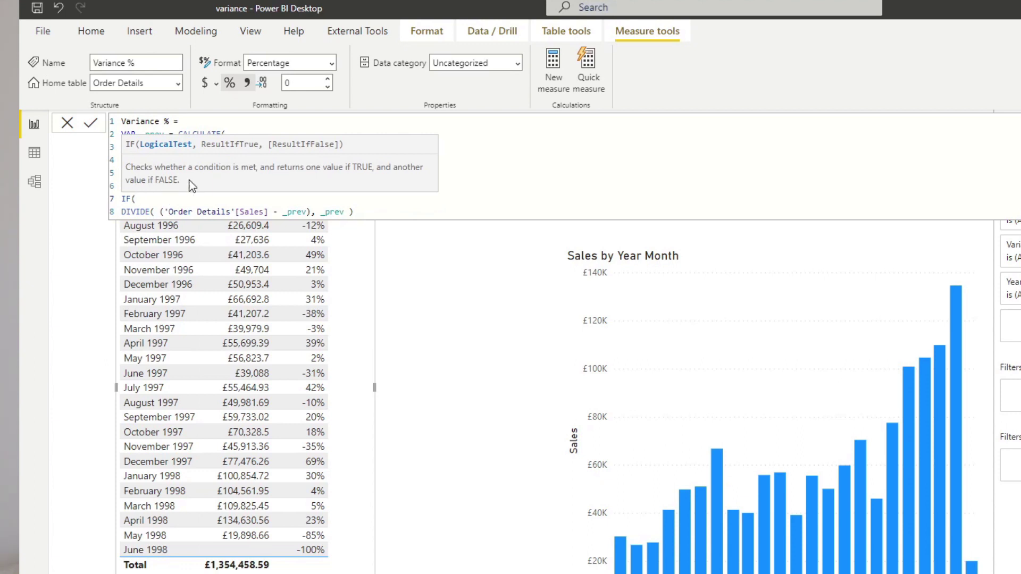
click(364, 211)
text())
Give the IF the condition NOT(ISBLANK('Order Details'[Sales])) and commit the formula
click(311, 198)
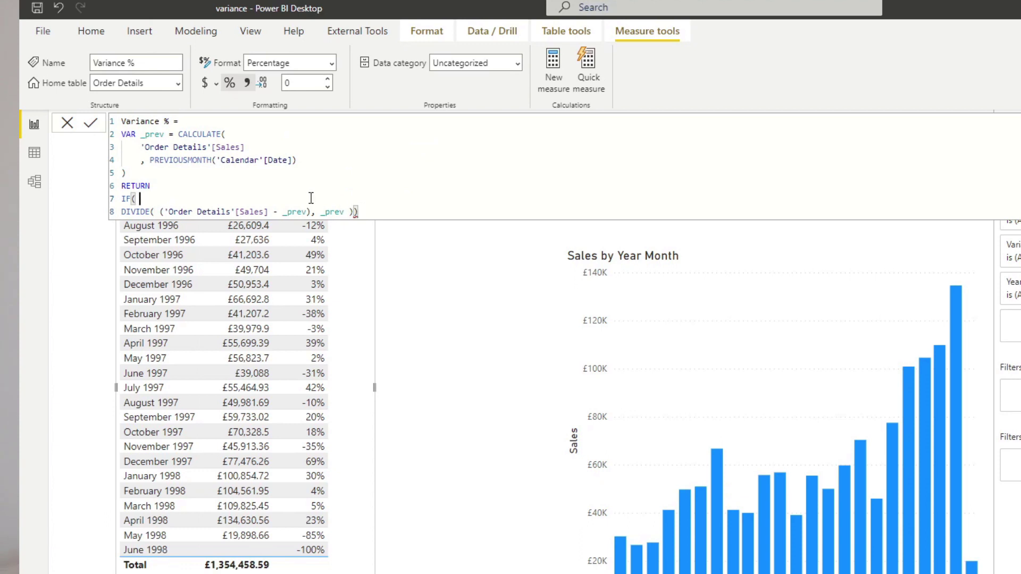
text(ISBLANK()
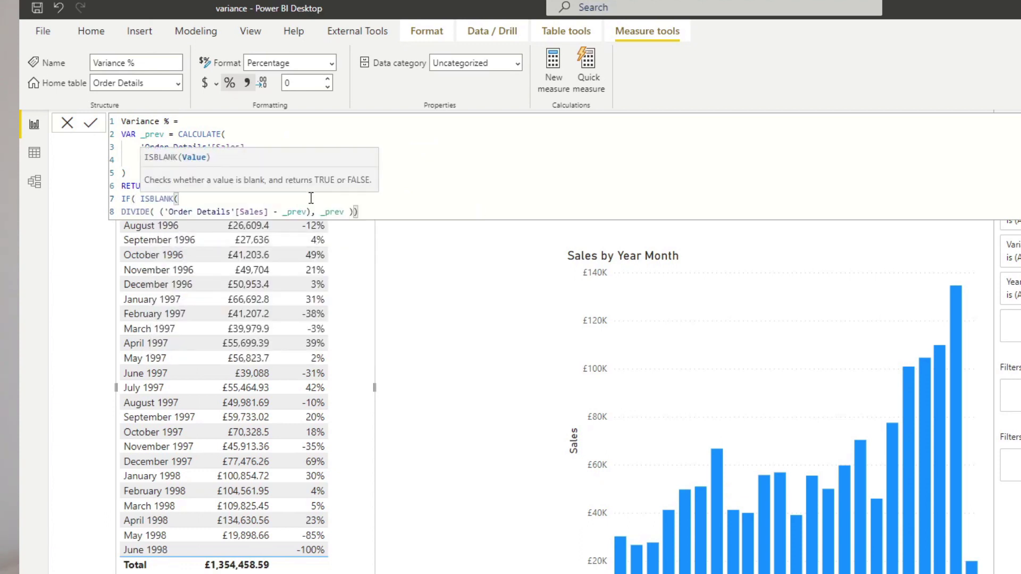
text('Order Details'[Sales])
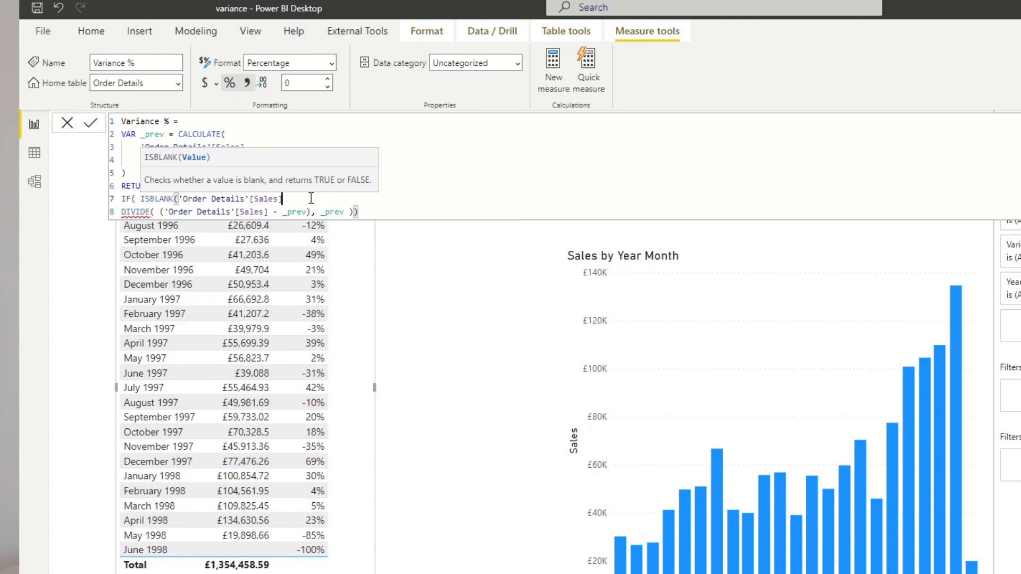
text())
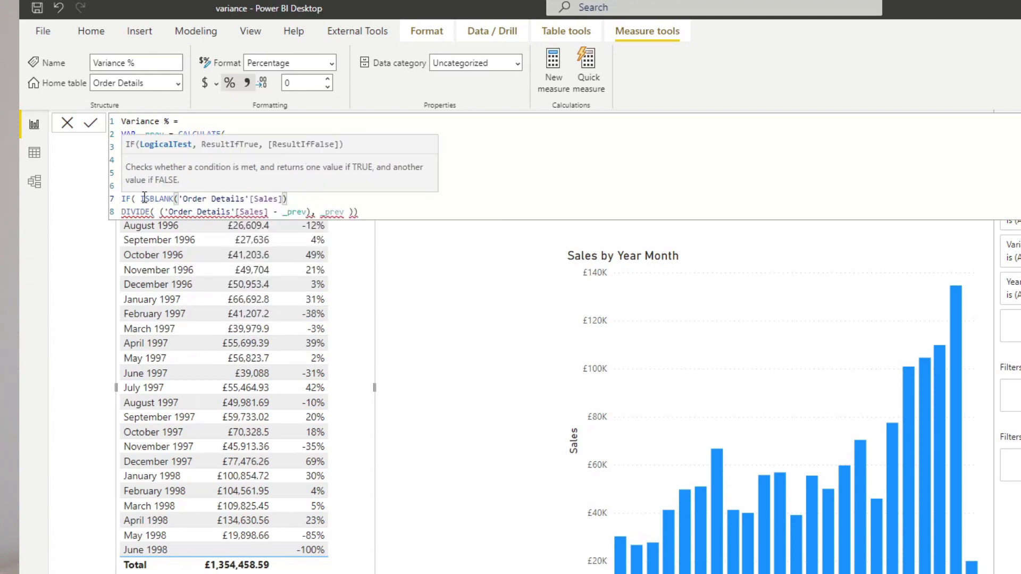
click(140, 198)
text(NOT()
click(333, 200)
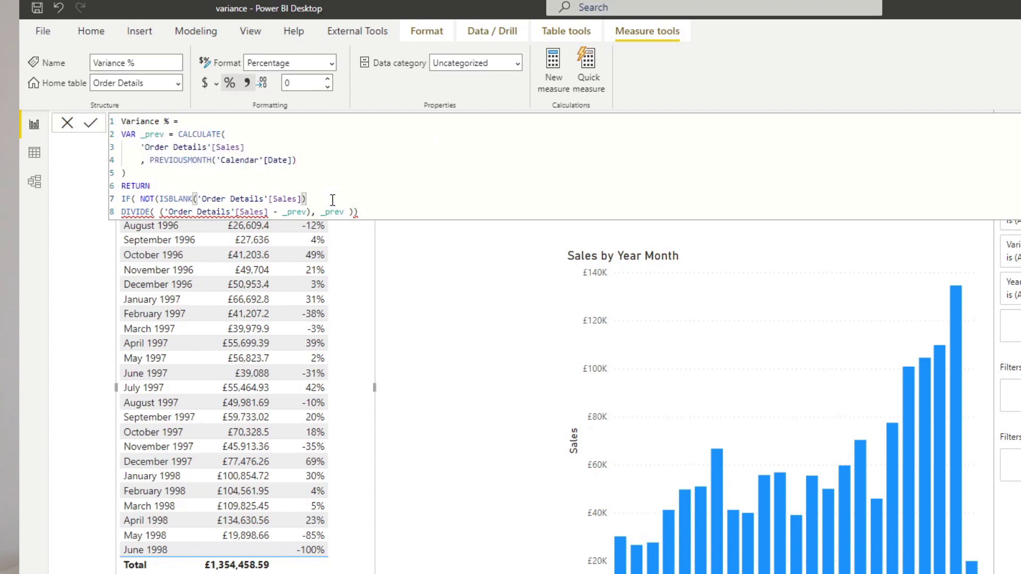
text(),)
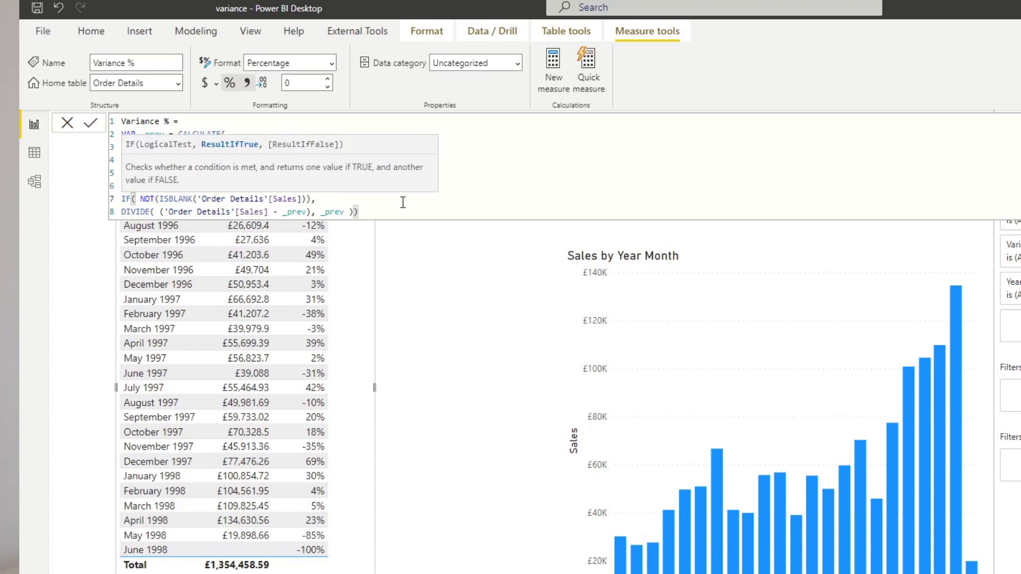
click(420, 206)
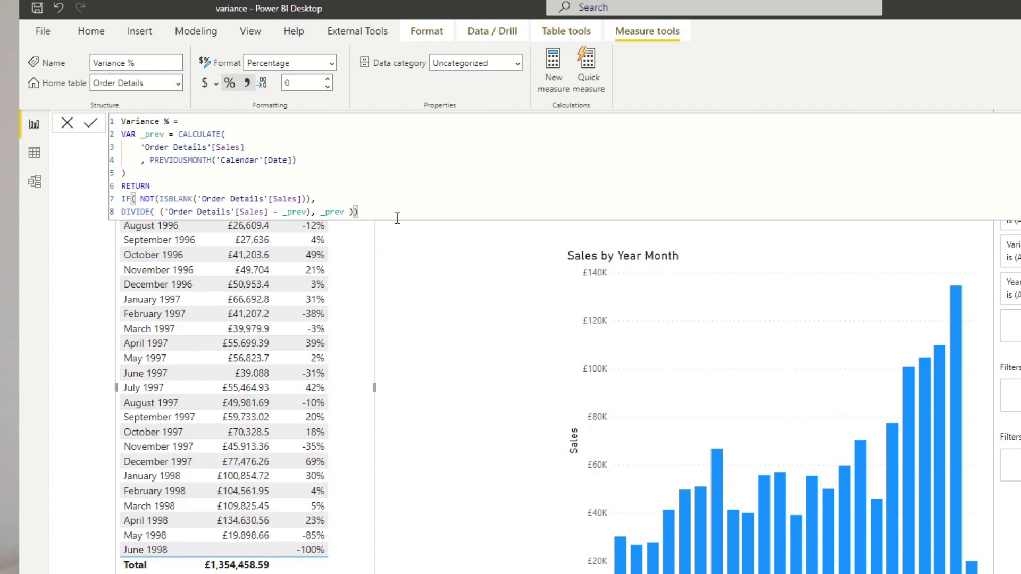
key(Return)
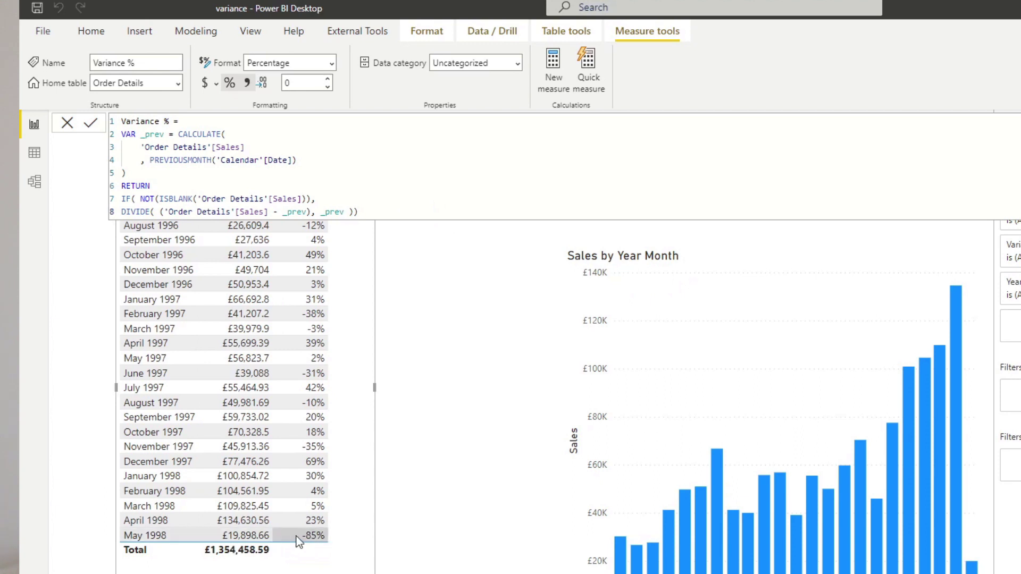
Close the formula bar and return to the report canvas
click(527, 380)
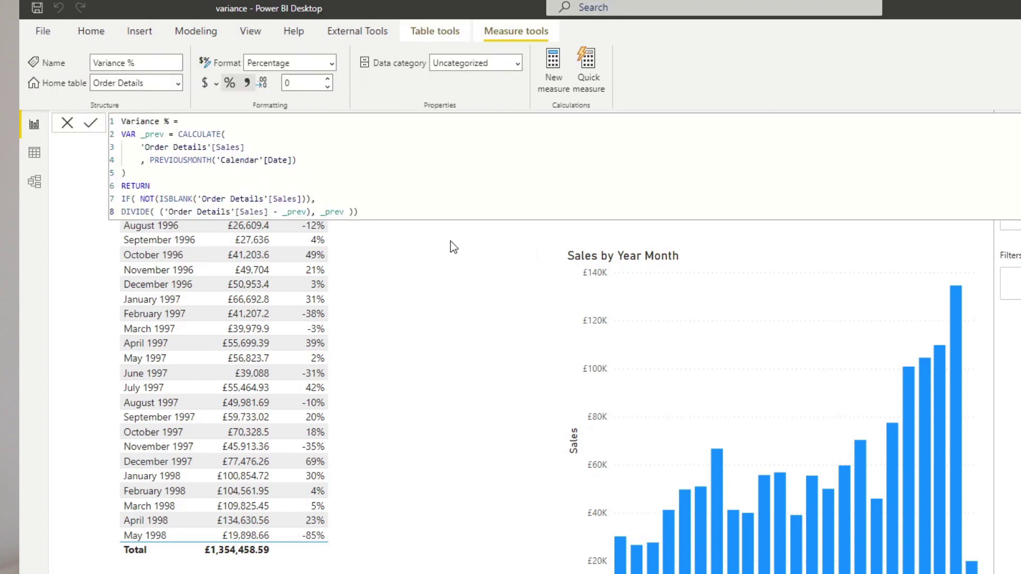
Add VAR _prev2 = IF(ISBLANK(_prev), 'Order Details'[Sales], _prev) after the first variable
click(173, 176)
key(Return)
key(Return)
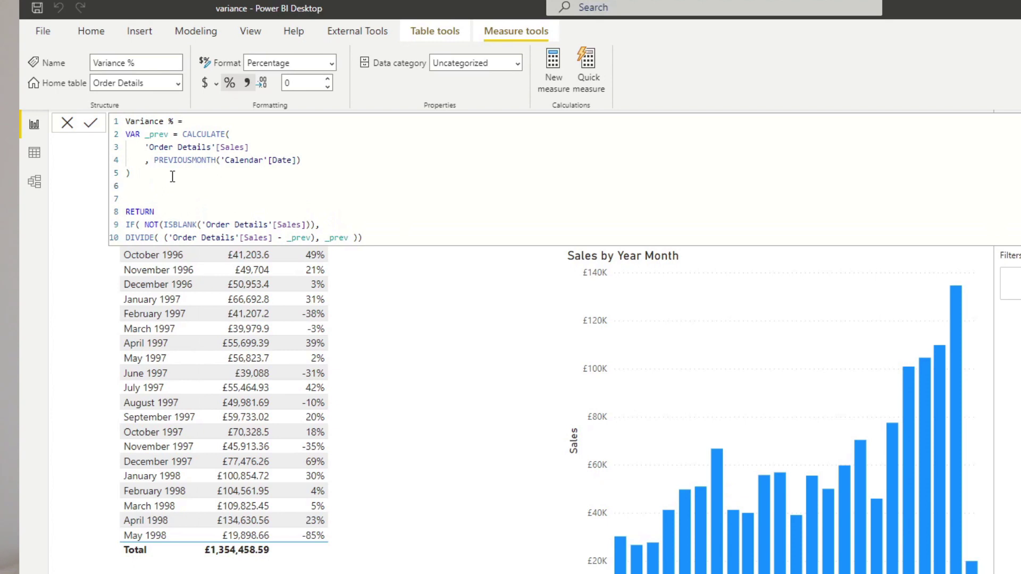
key(Return)
text(VAR _prev2 =)
key(Return)
text(I)
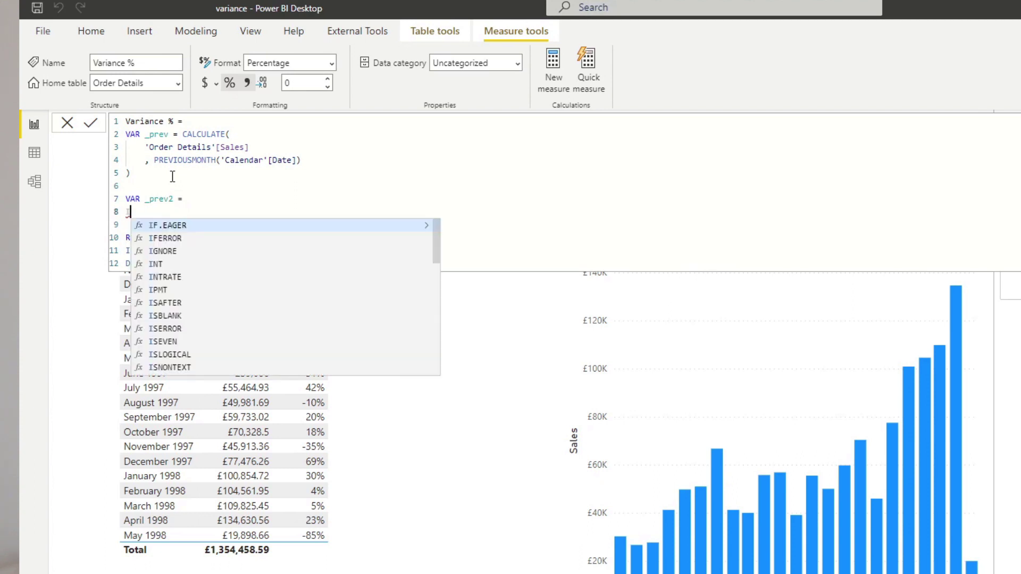
text(F()
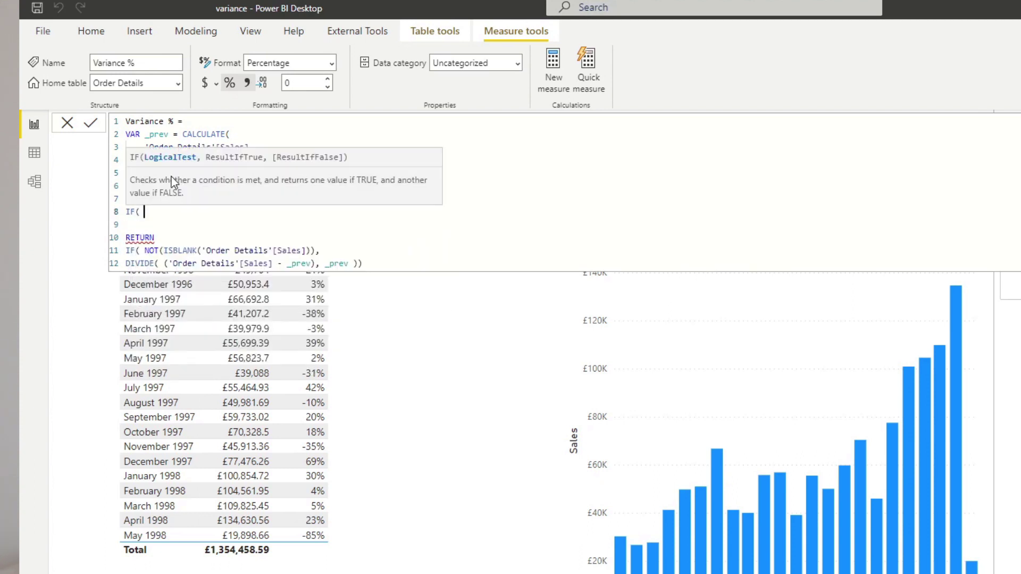
text( ISBL)
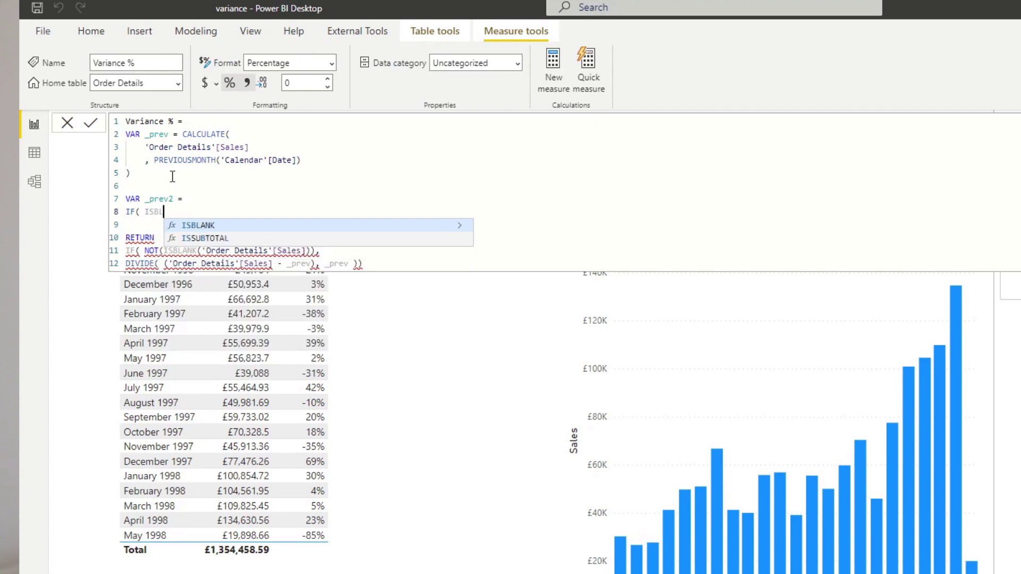
text(ANK(_pre)
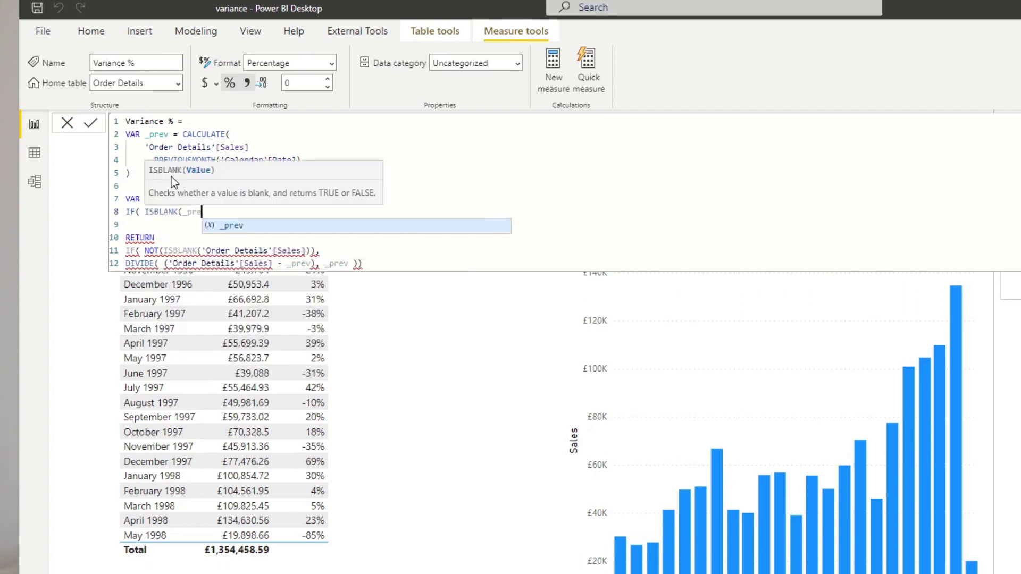
text(v), )
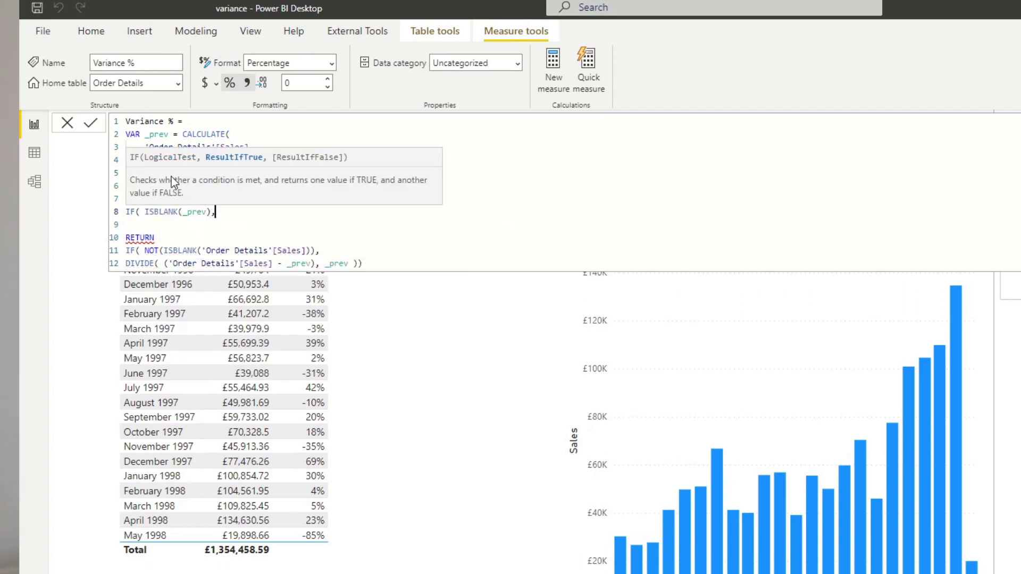
text(Sales)
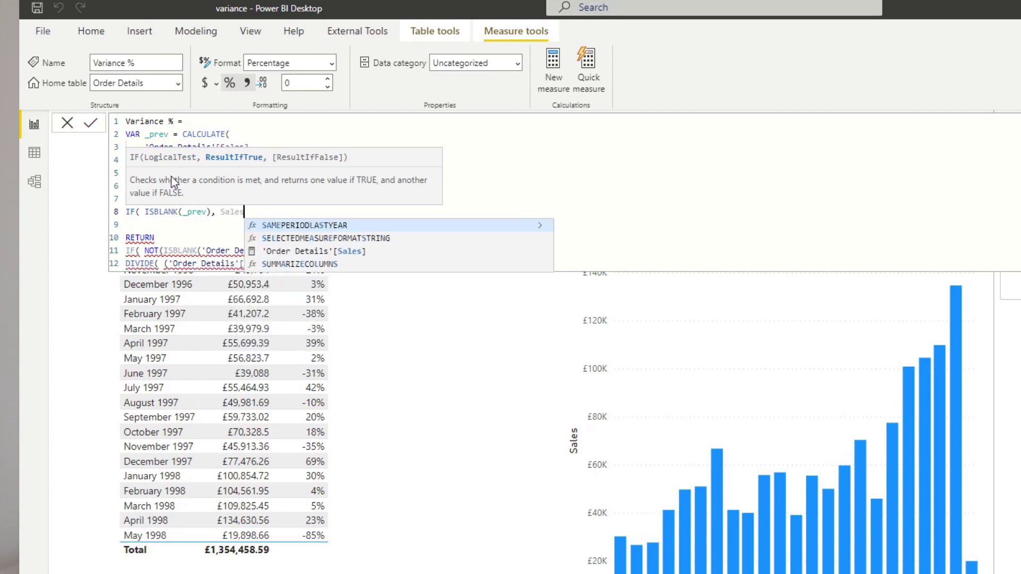
key(Tab)
text(, _prev))
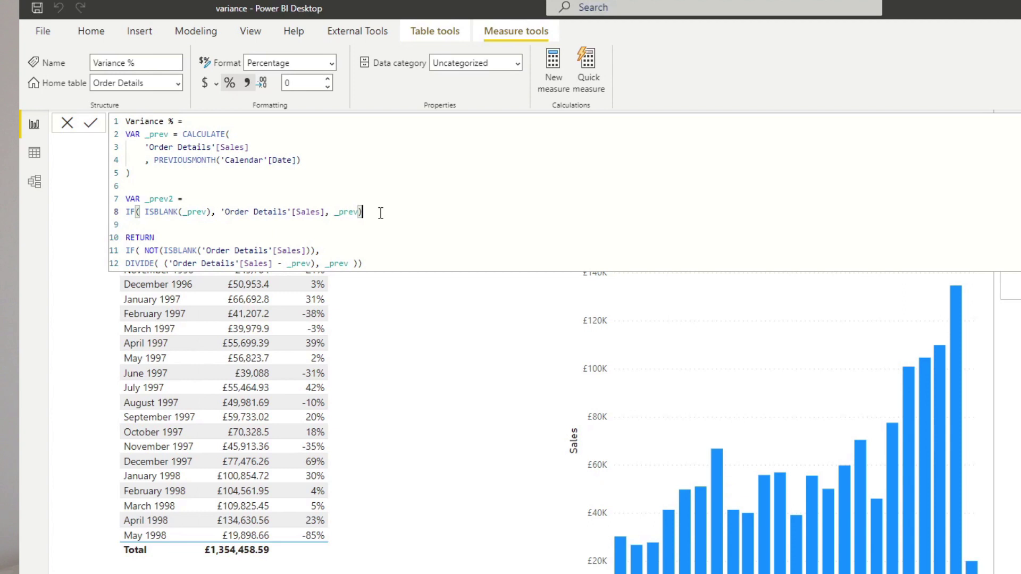
Replace both _prev references in DIVIDE with _prev2 and commit the measure
click(311, 263)
text(2)
key(Left)
key(Left)
key(Left)
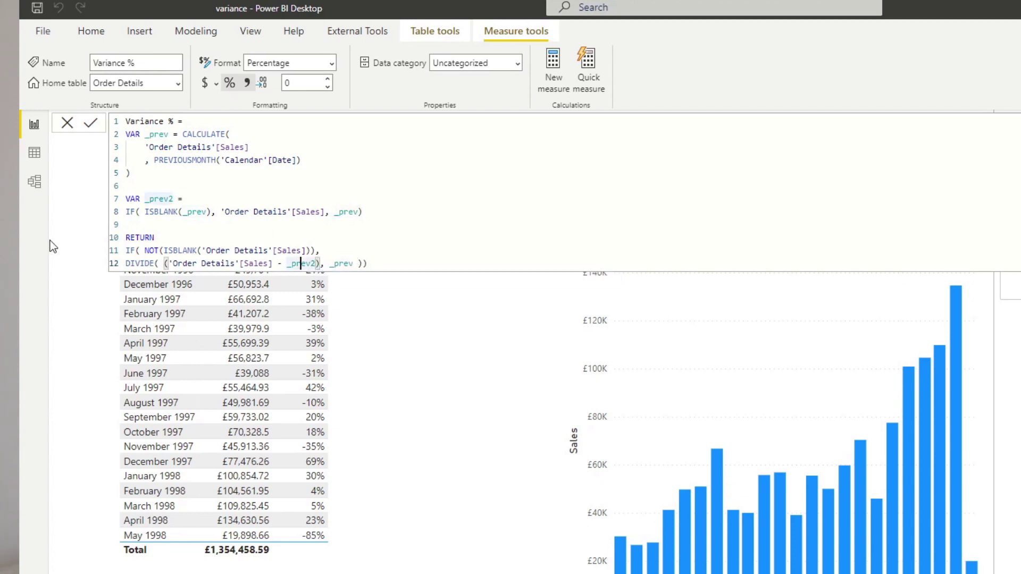
click(353, 263)
text(2)
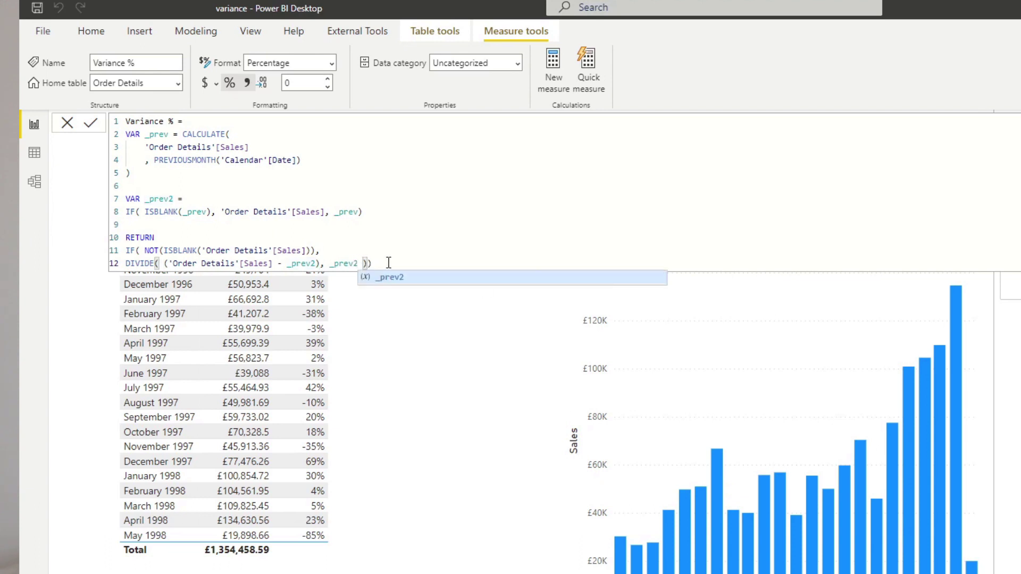
click(304, 263)
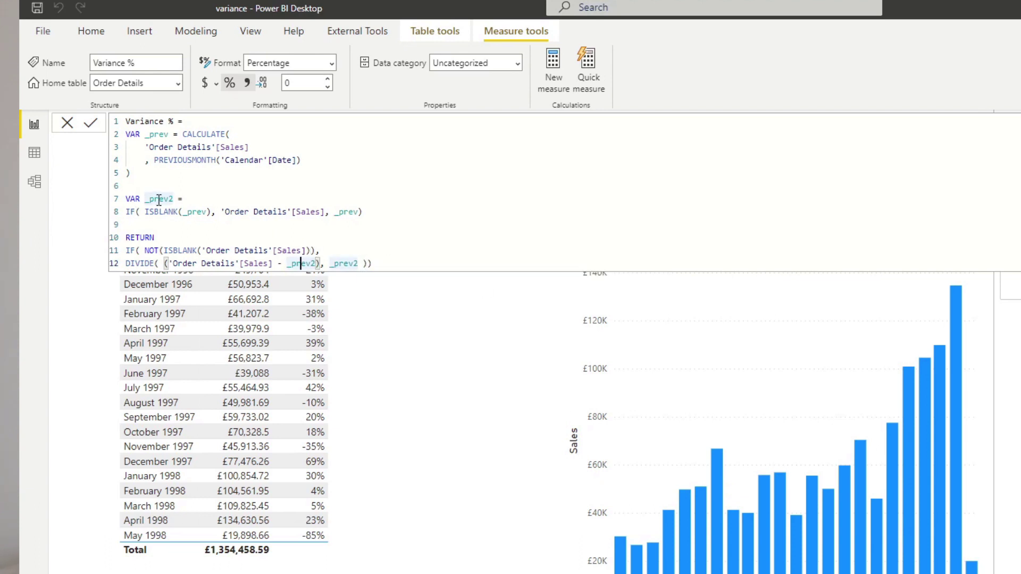
click(396, 263)
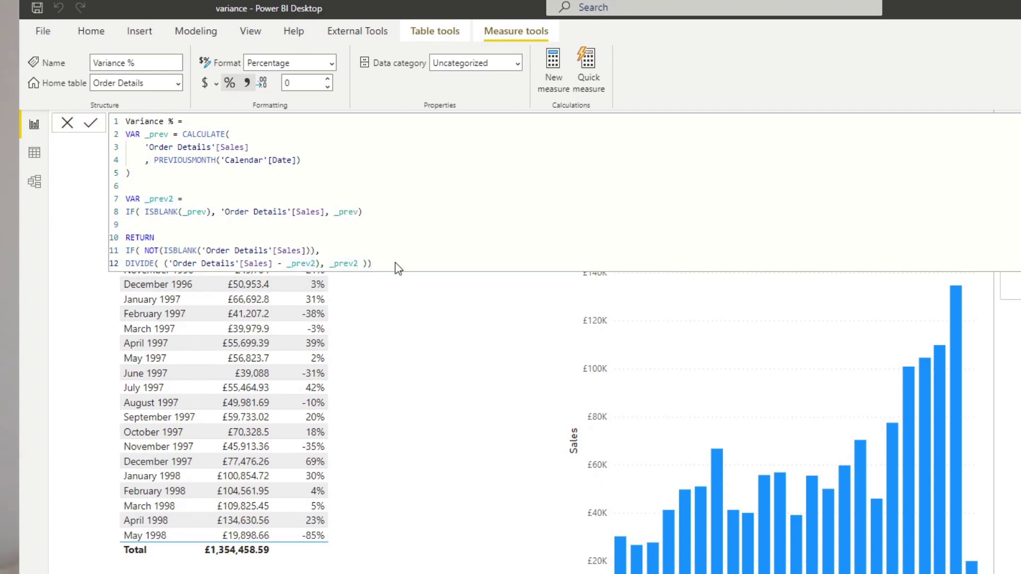
key(Return)
click(445, 311)
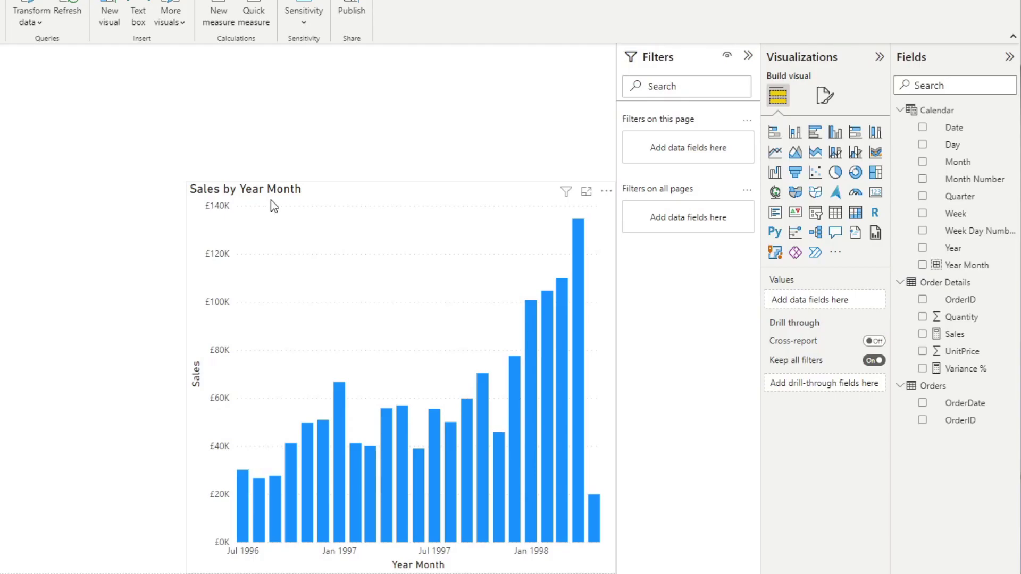
Drag the Sales by Year Month chart's left edge outward and show its Format visual options
click(273, 205)
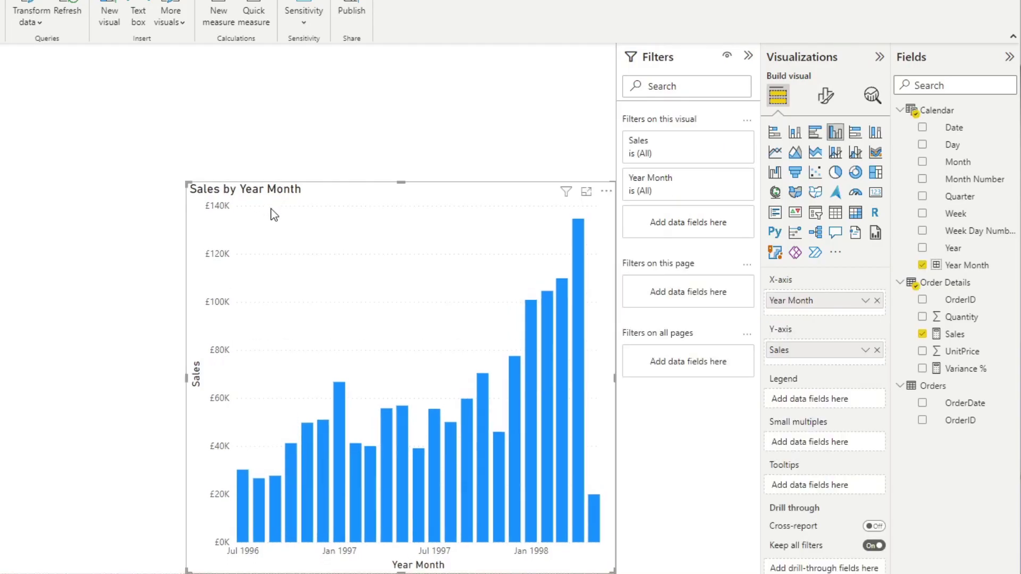
drag(186, 375, 174, 375)
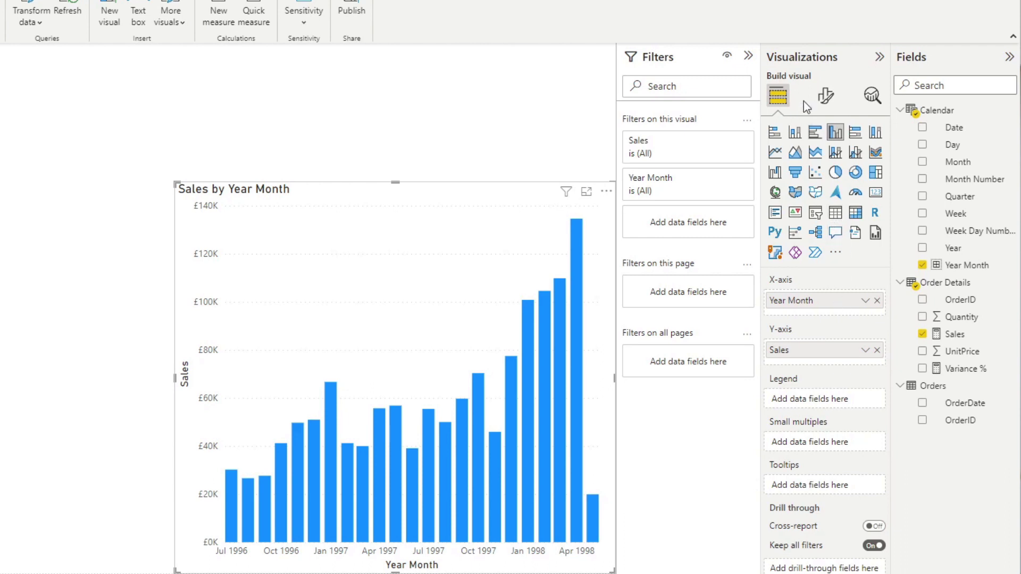
click(824, 98)
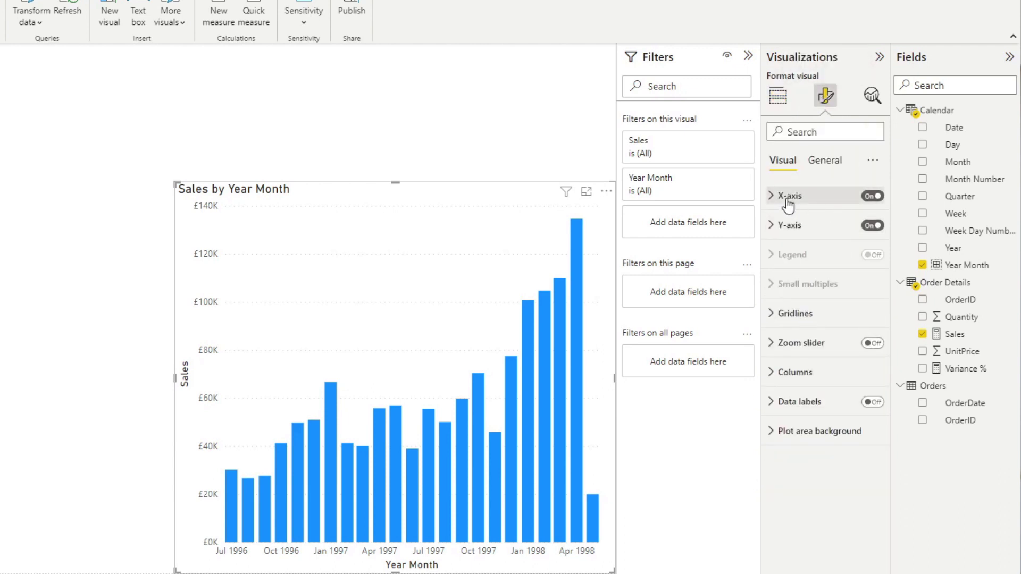
Keep the x-axis on, but hide the chart's Y-axis and its Sales axis title
click(787, 197)
click(807, 201)
click(807, 201)
click(803, 198)
click(872, 196)
click(873, 196)
click(874, 226)
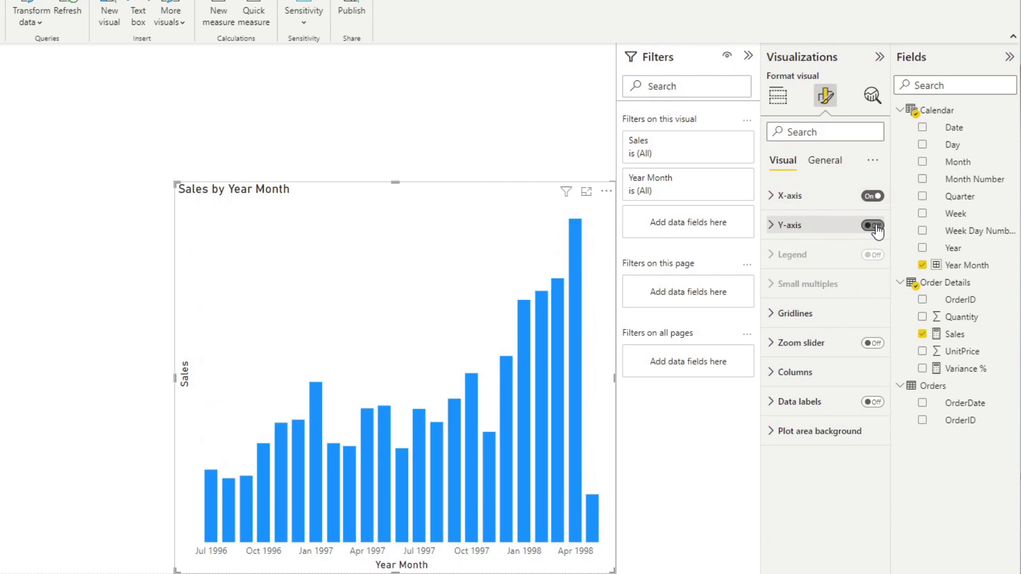
click(797, 227)
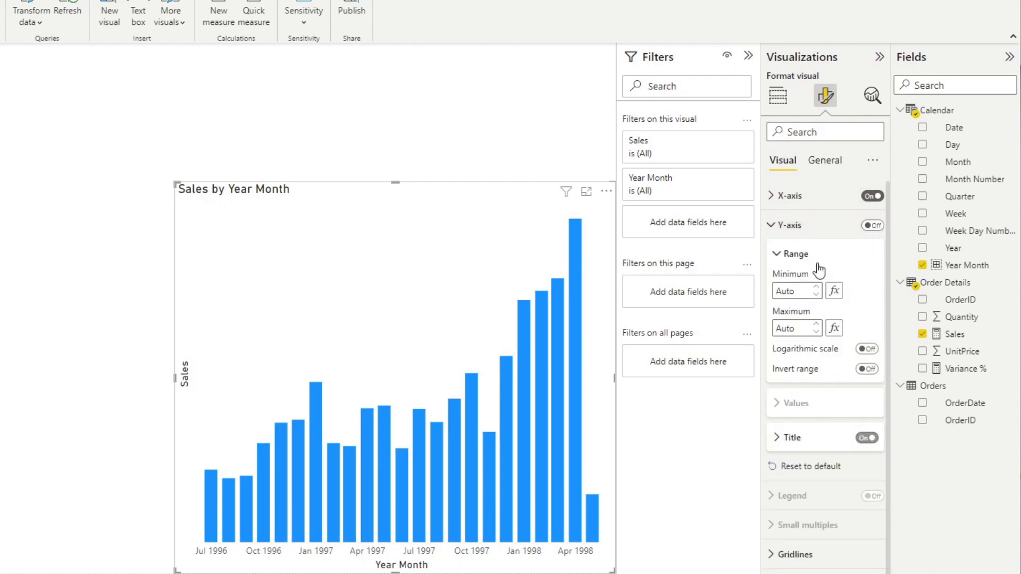
click(867, 441)
click(773, 233)
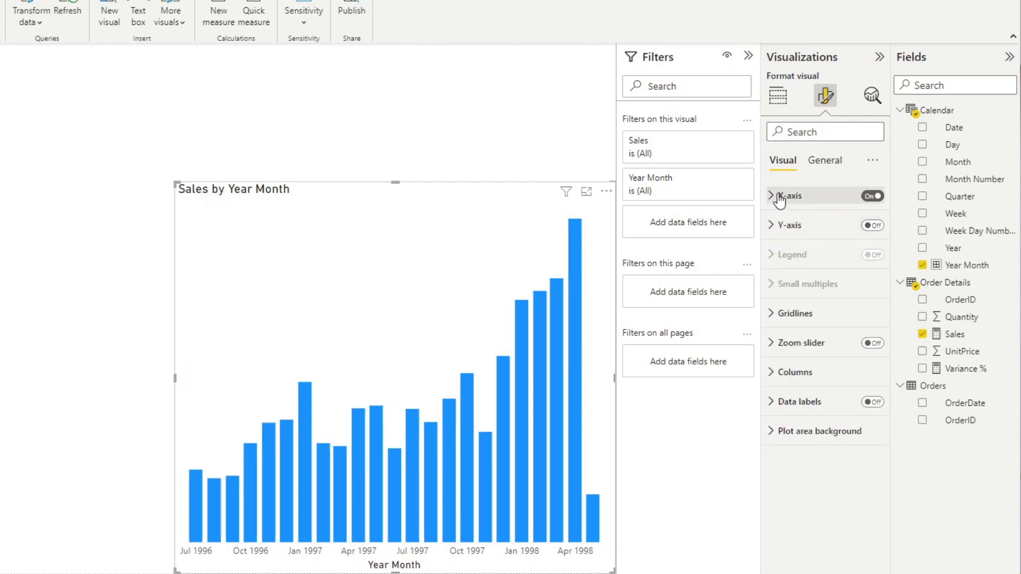
Hide the Year Month x-axis title, leaving the x-axis type Continuous
click(797, 196)
click(866, 458)
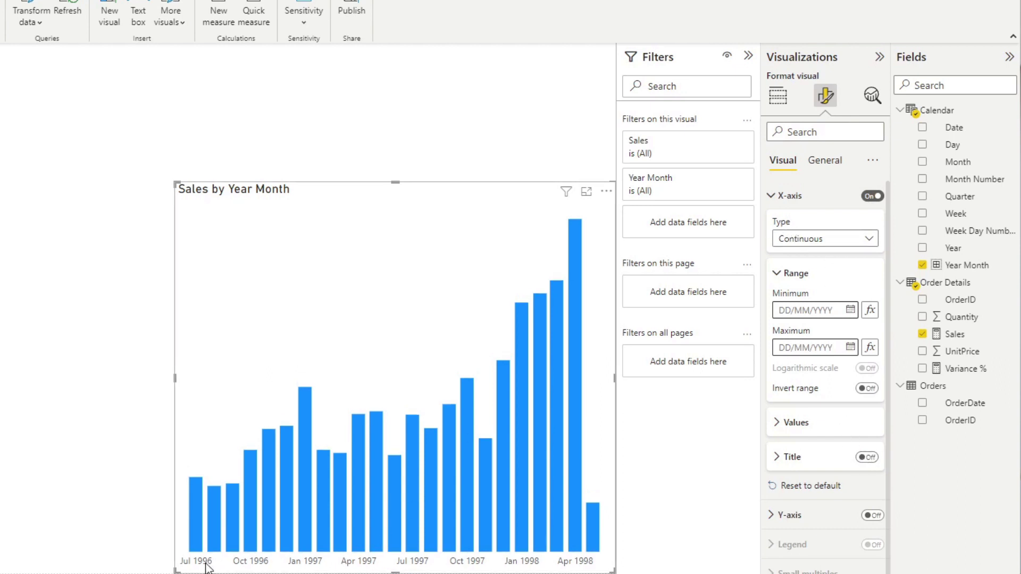
click(834, 243)
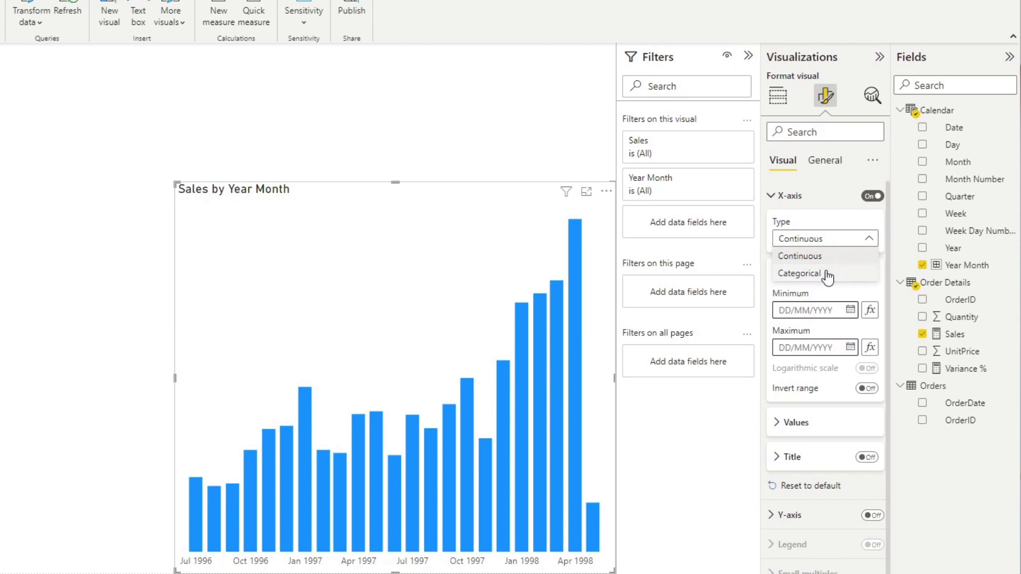
click(824, 273)
click(829, 242)
click(814, 257)
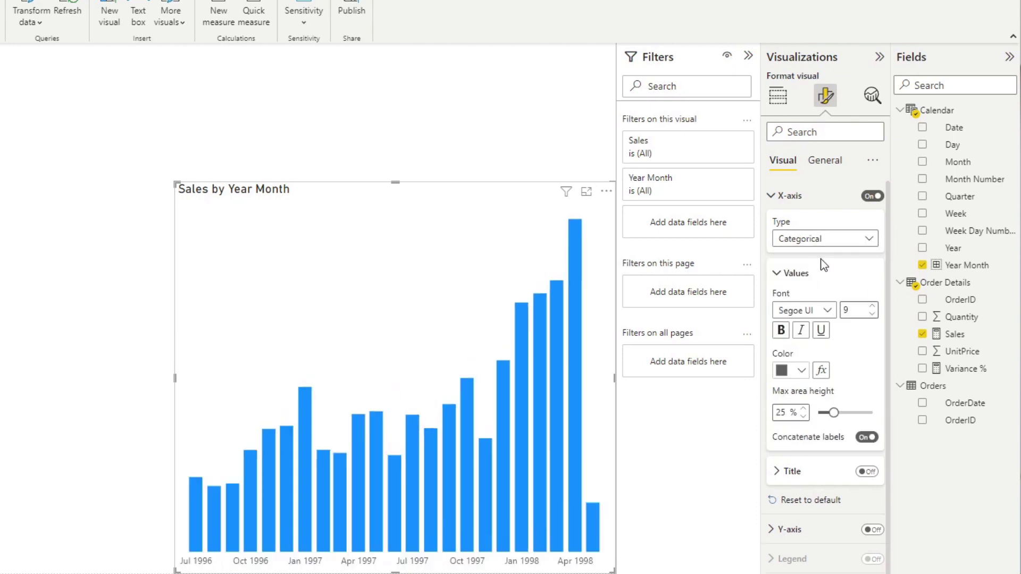
click(791, 196)
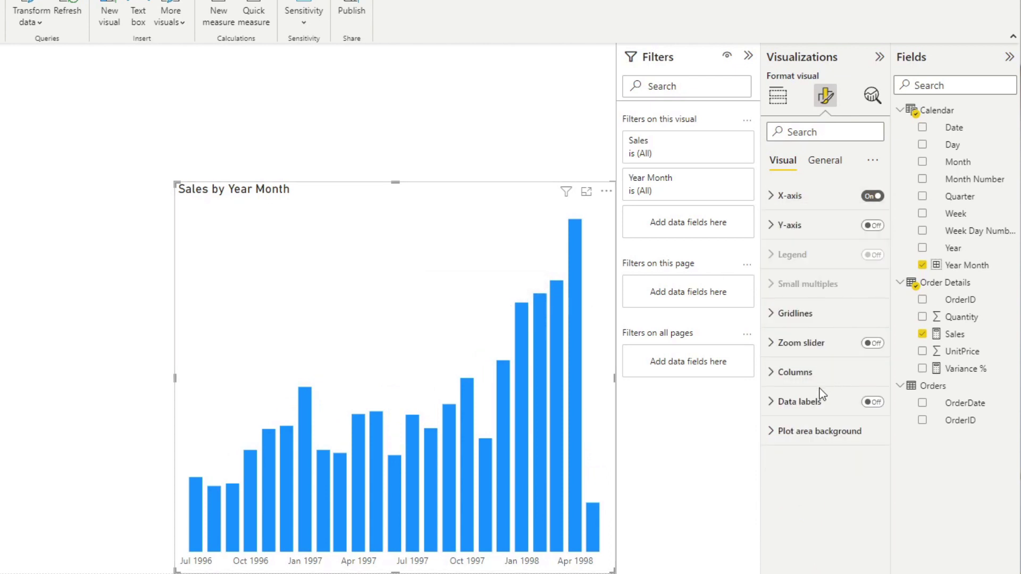
Turn off the chart's background under General > Effects, and hide its title
click(825, 160)
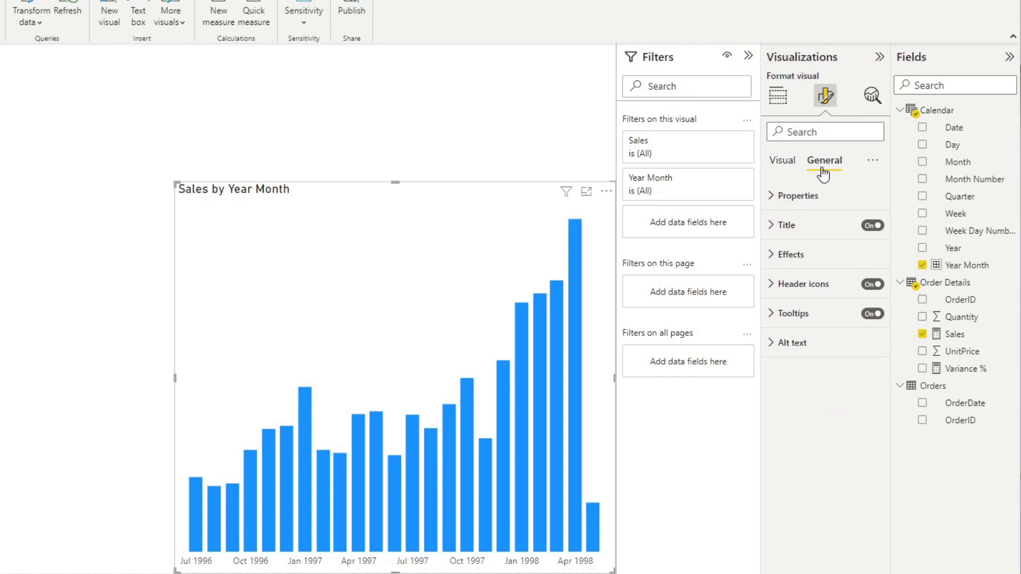
click(810, 257)
click(866, 283)
click(832, 255)
click(872, 226)
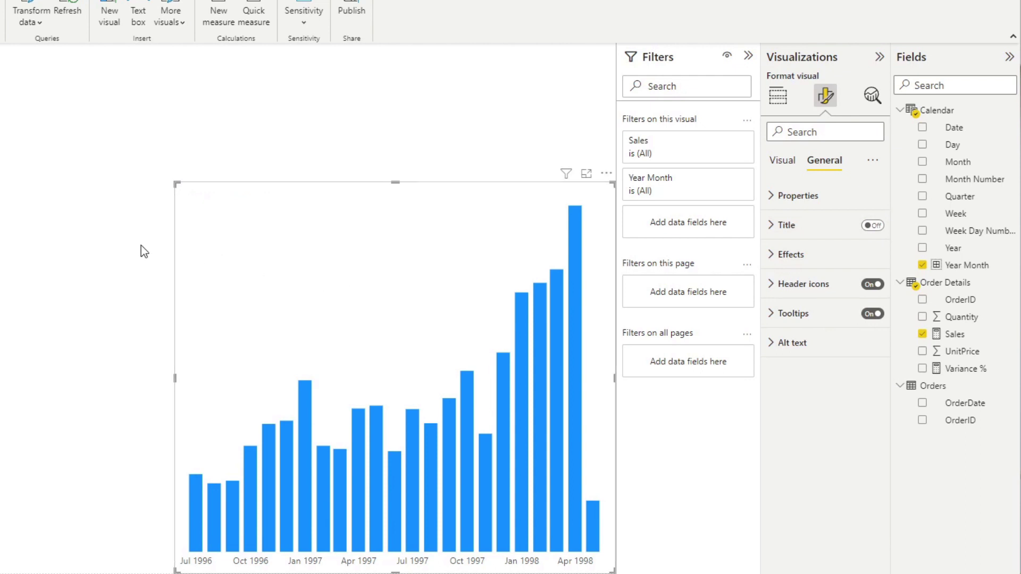
Make the chart copy a thin strip above the sales chart, plotting Variance % instead of Sales
click(349, 148)
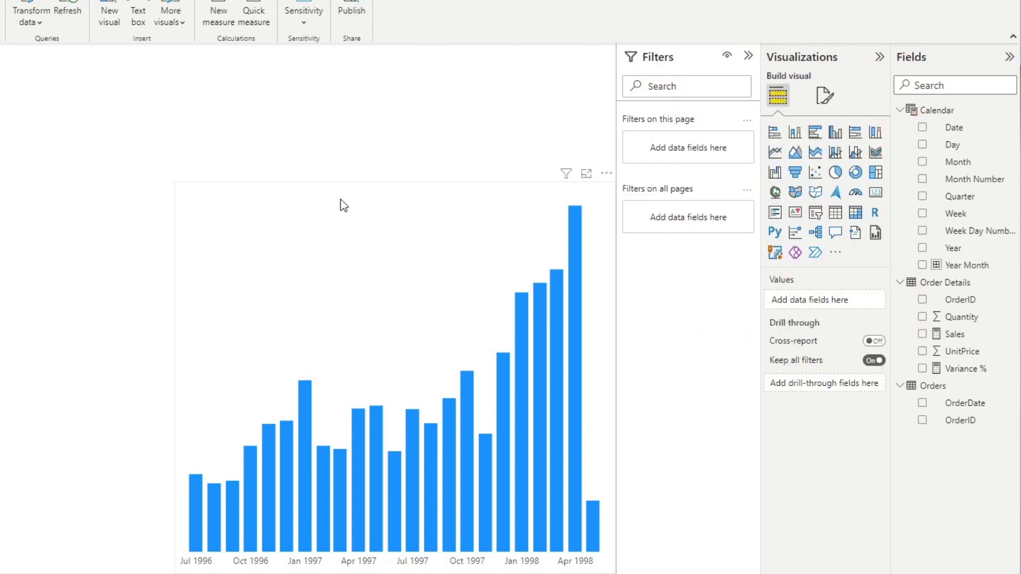
click(337, 227)
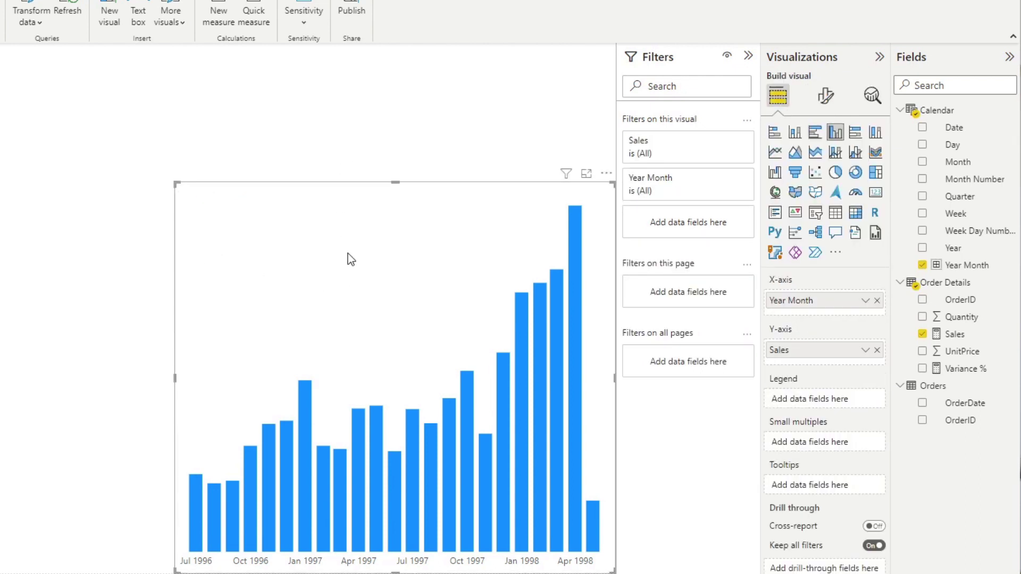
mouse_move(380, 283)
mouse_down()
mouse_move(375, 292)
mouse_move(362, 250)
mouse_move(385, 235)
mouse_move(385, 285)
mouse_up()
drag(396, 570, 397, 232)
drag(395, 182, 408, 73)
drag(393, 230, 400, 182)
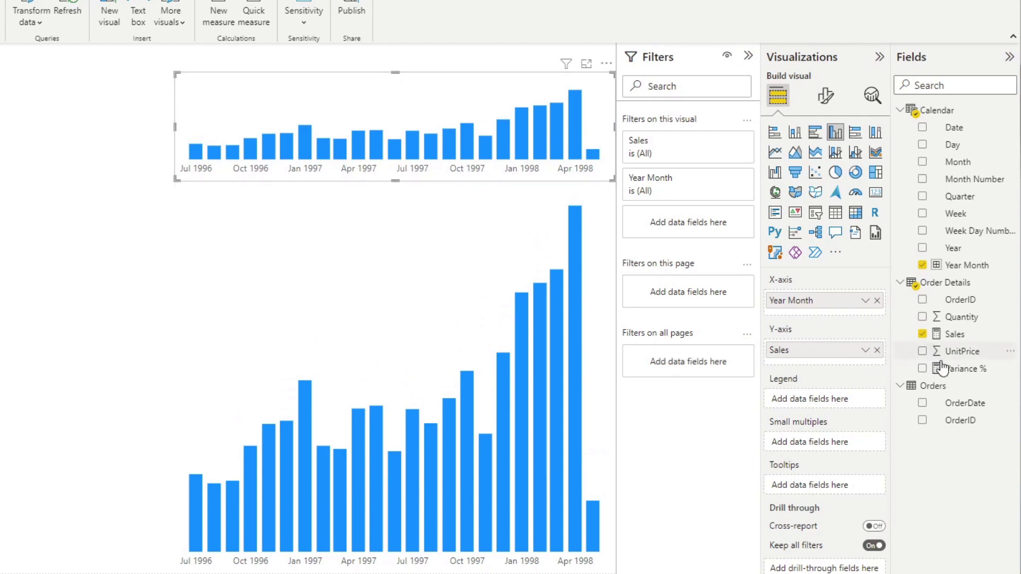
drag(946, 371, 846, 349)
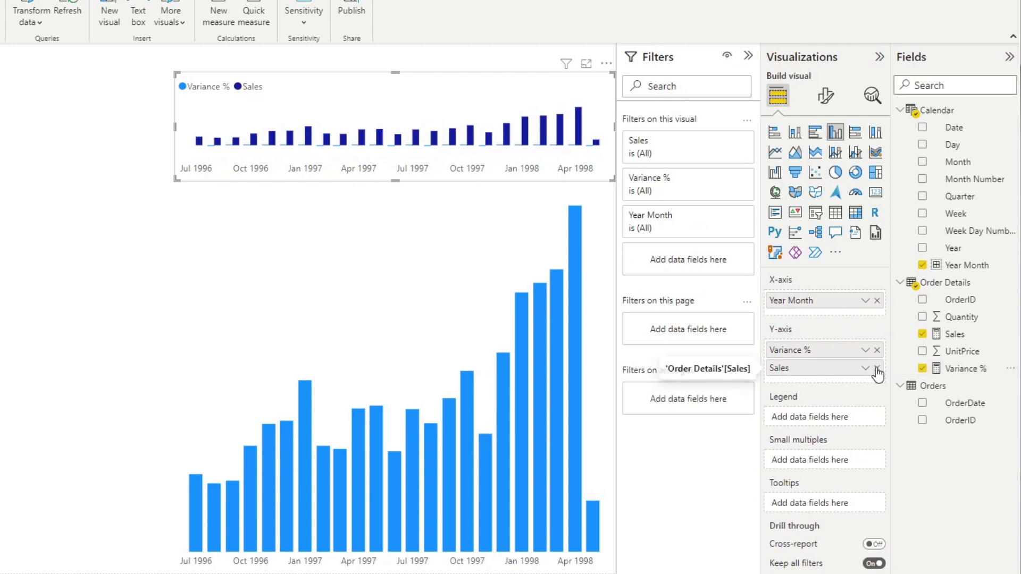
click(877, 368)
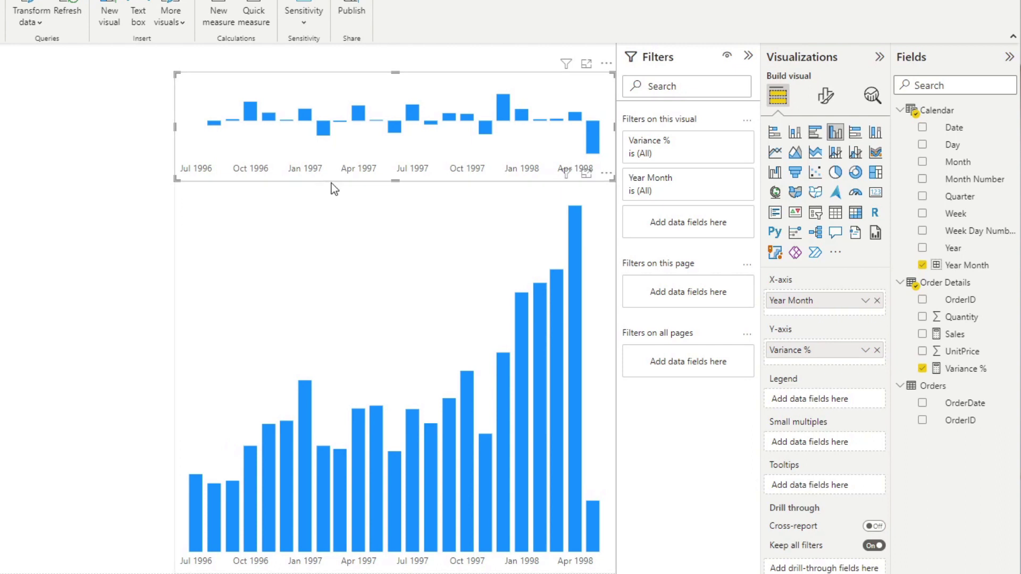
Set the variance chart's x-axis value color to White to hide its month labels
click(825, 95)
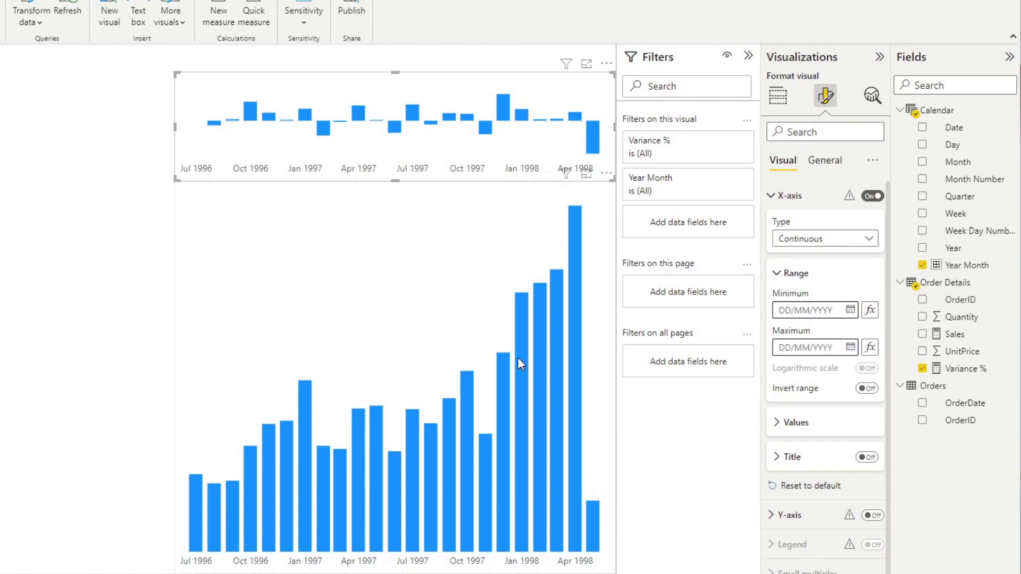
click(777, 96)
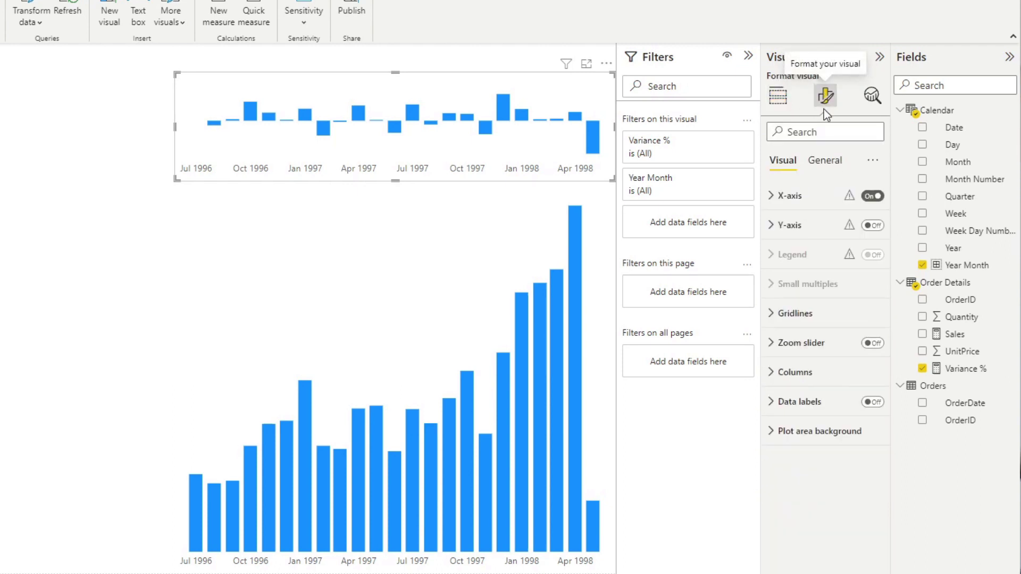
click(789, 195)
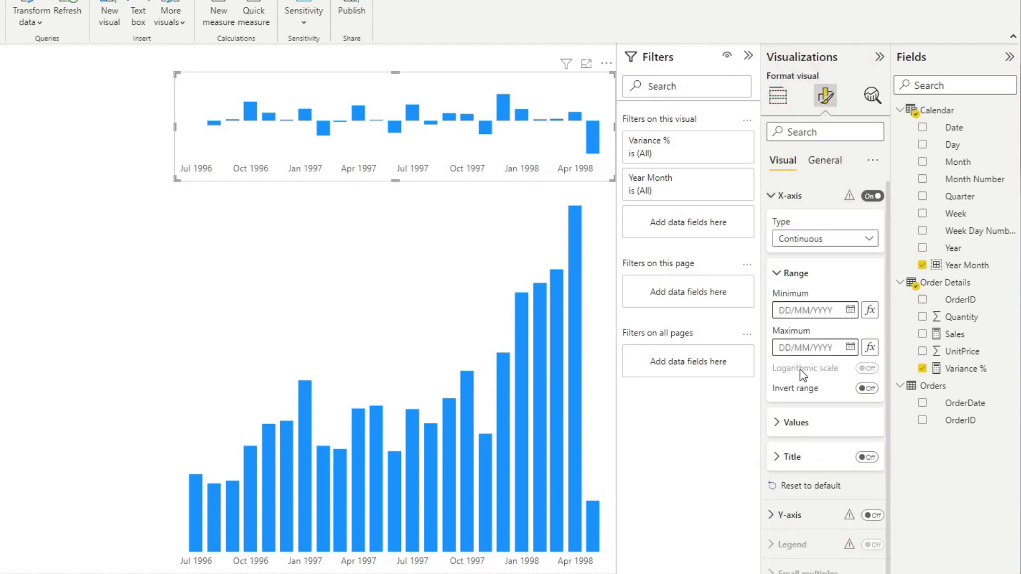
click(795, 428)
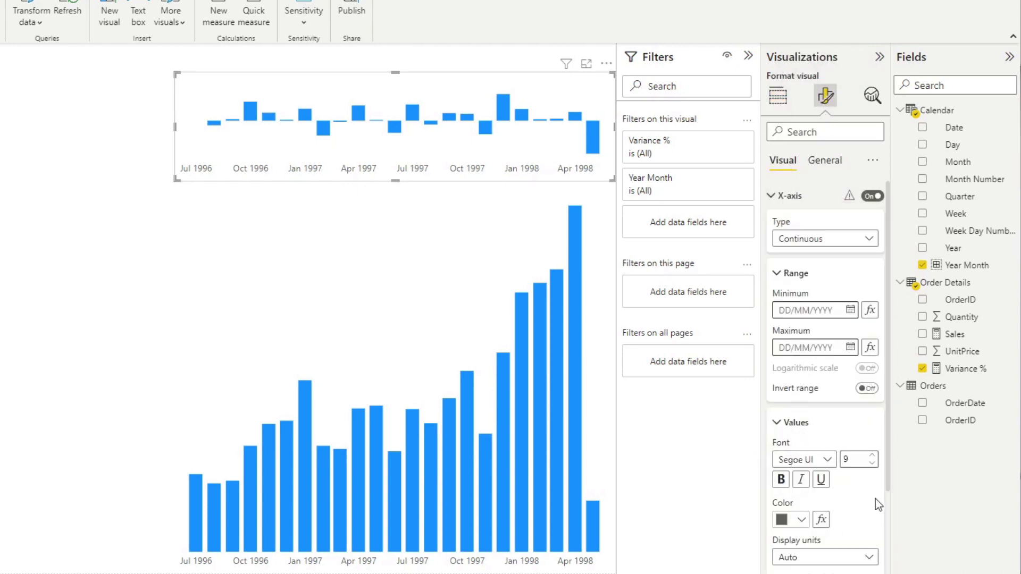
scroll(875, 499, down, 3)
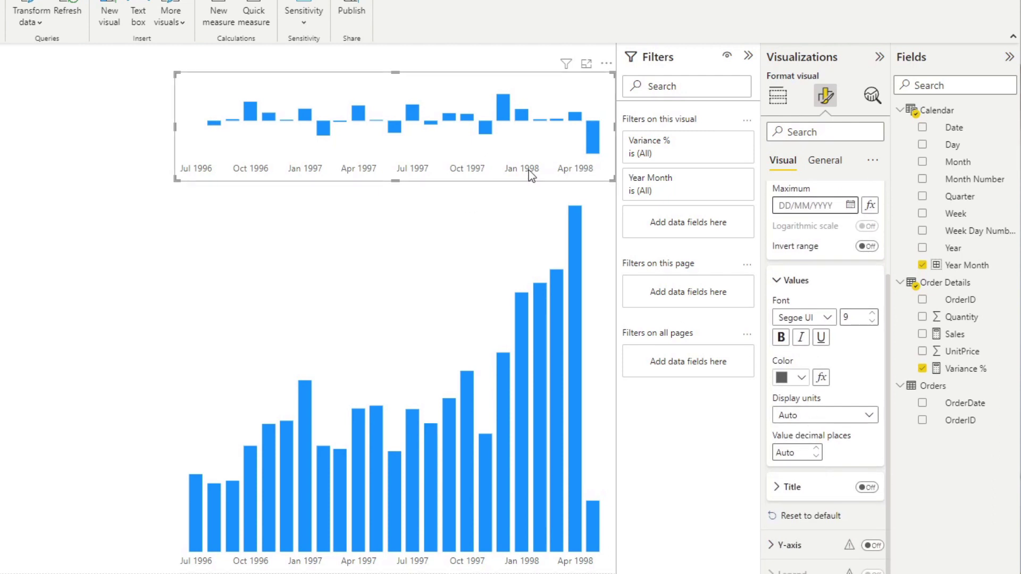
click(800, 378)
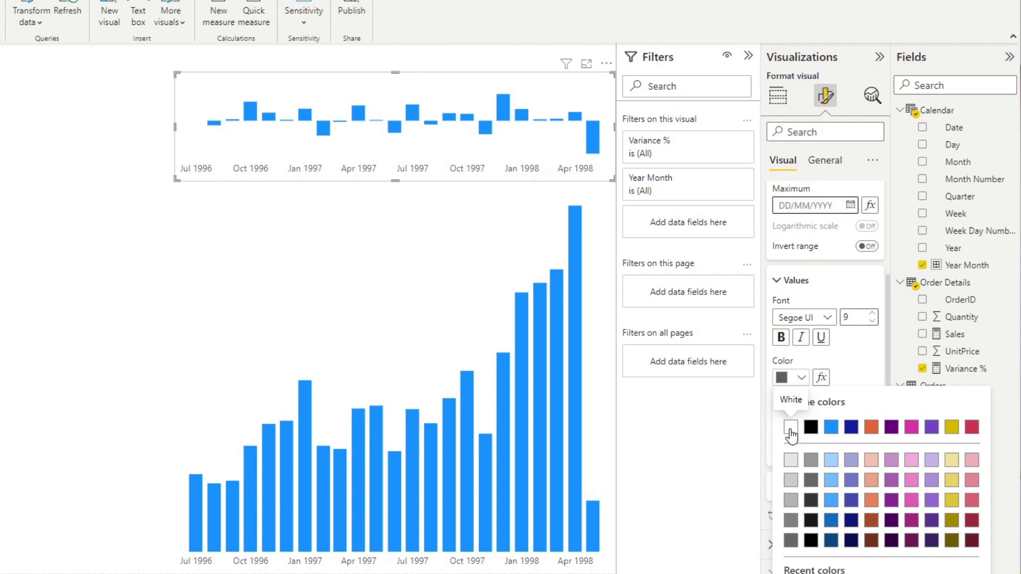
click(791, 428)
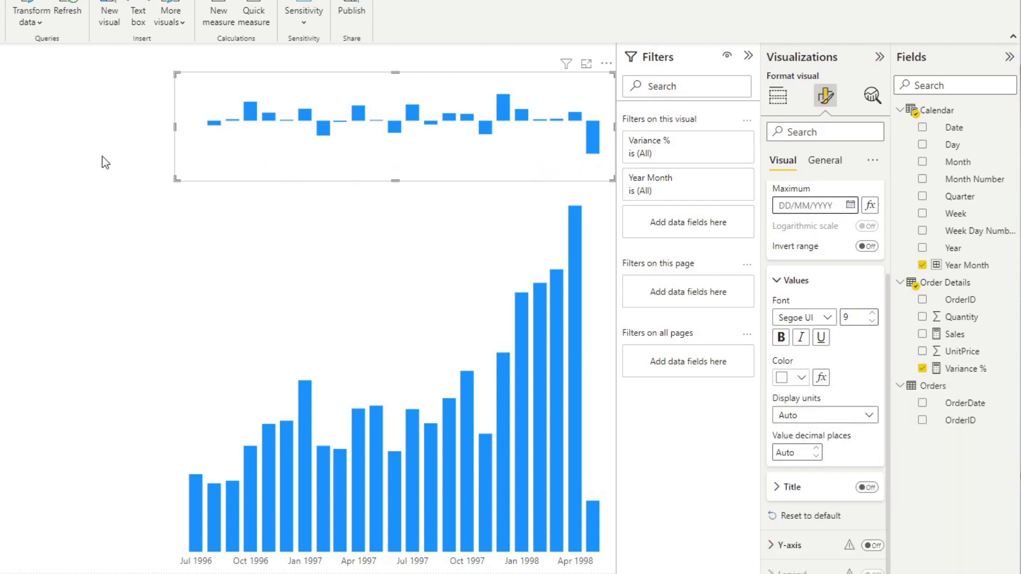
Open conditional formatting (fx) for the variance chart's default column colour
click(780, 280)
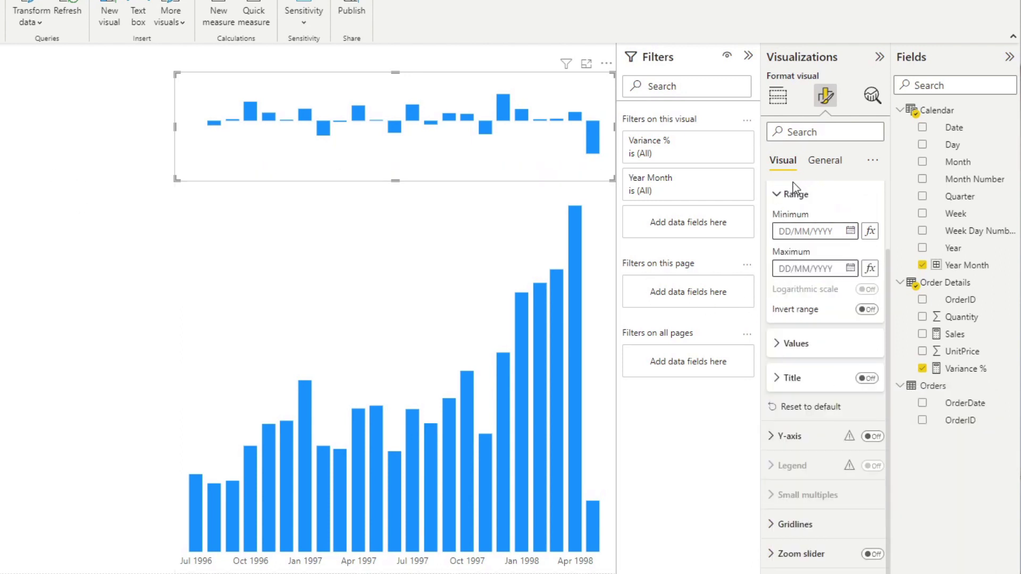
click(785, 202)
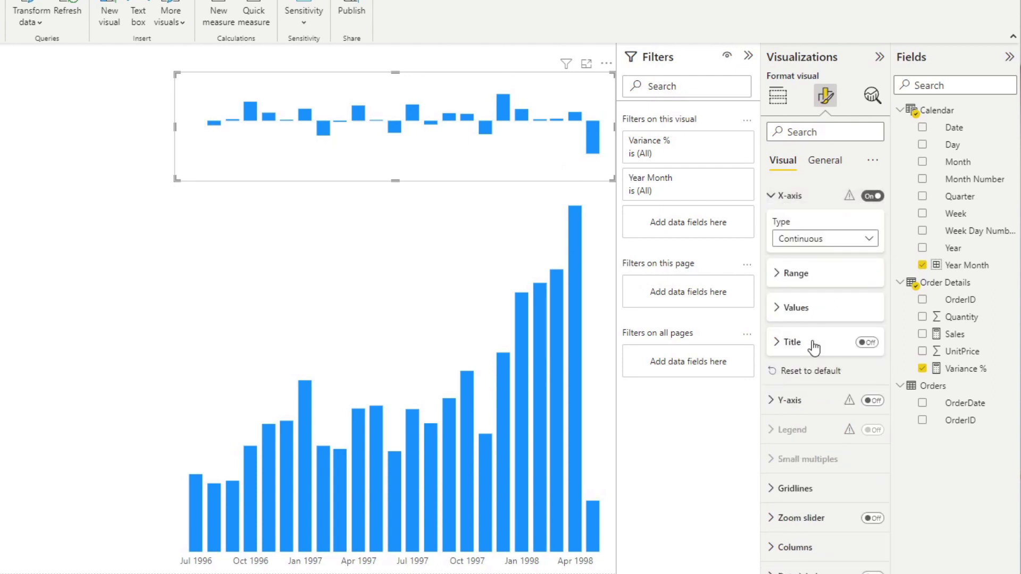
click(768, 198)
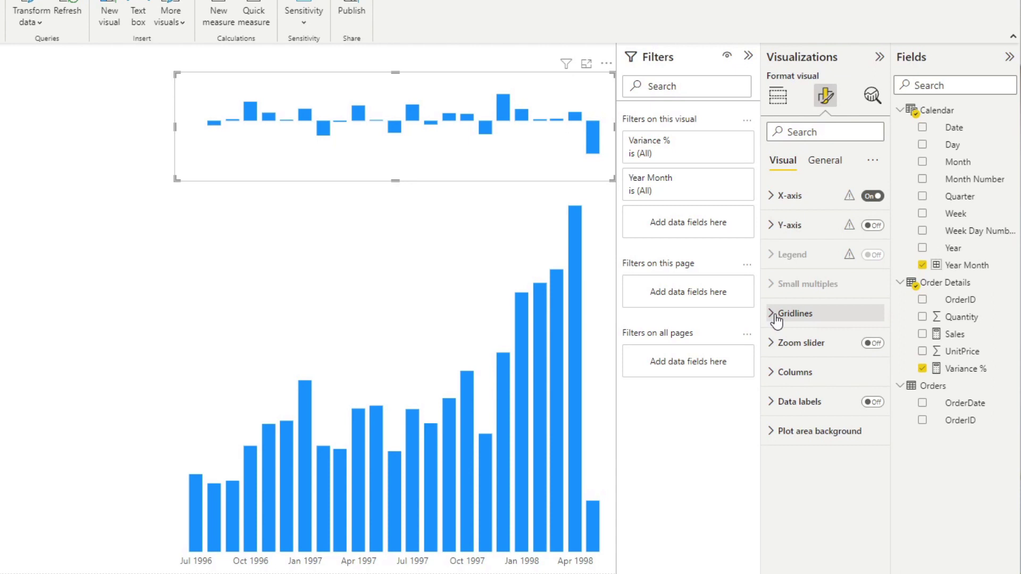
click(795, 372)
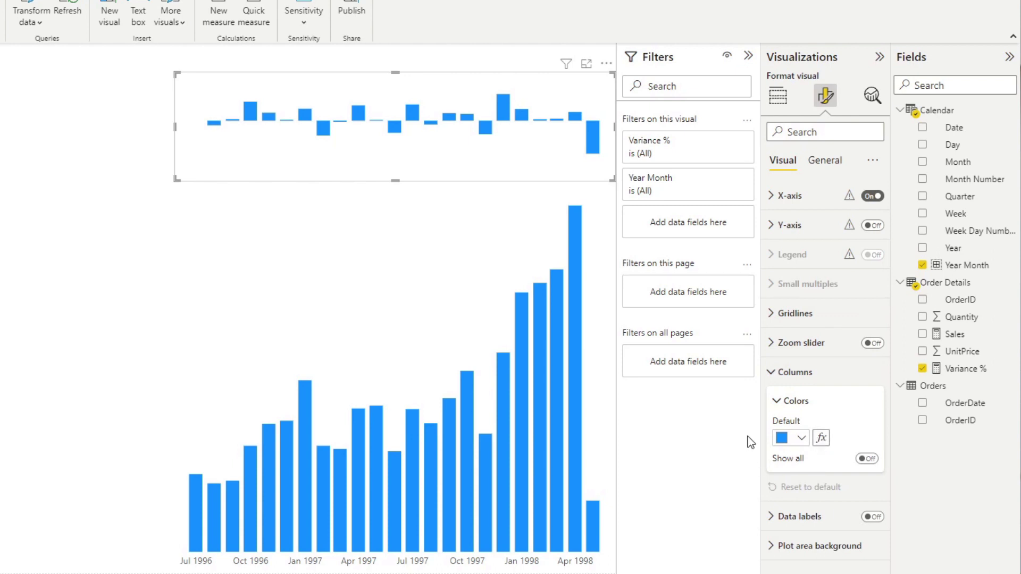
click(797, 438)
click(798, 438)
click(822, 438)
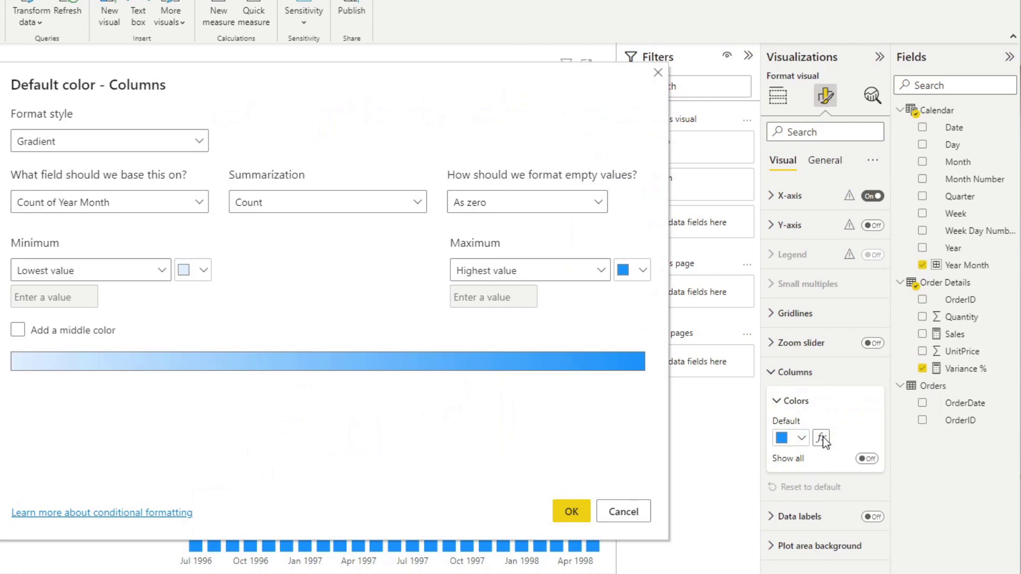
Set the colour format style to Rules based on the Variance % field
click(191, 145)
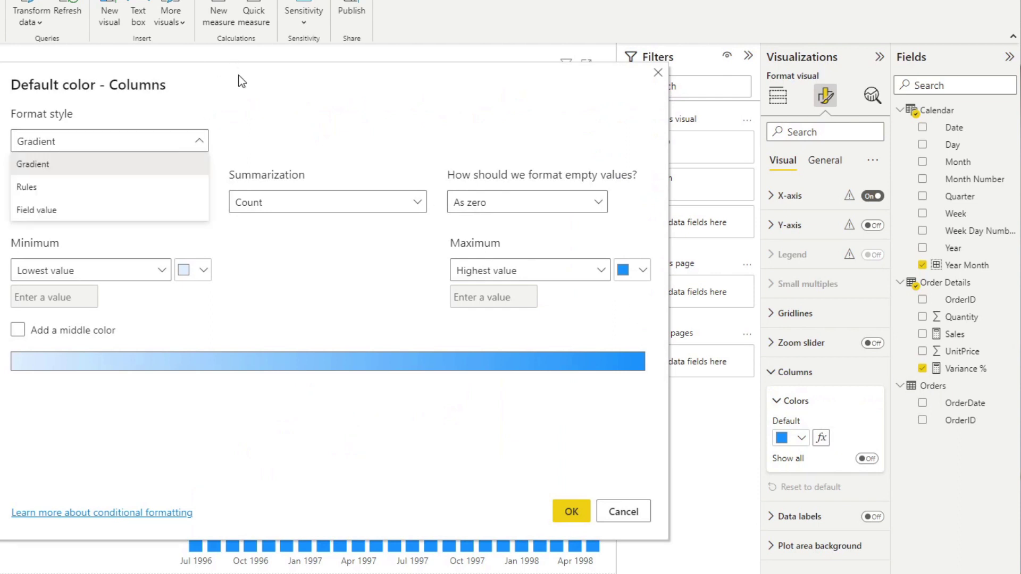
click(239, 96)
click(173, 141)
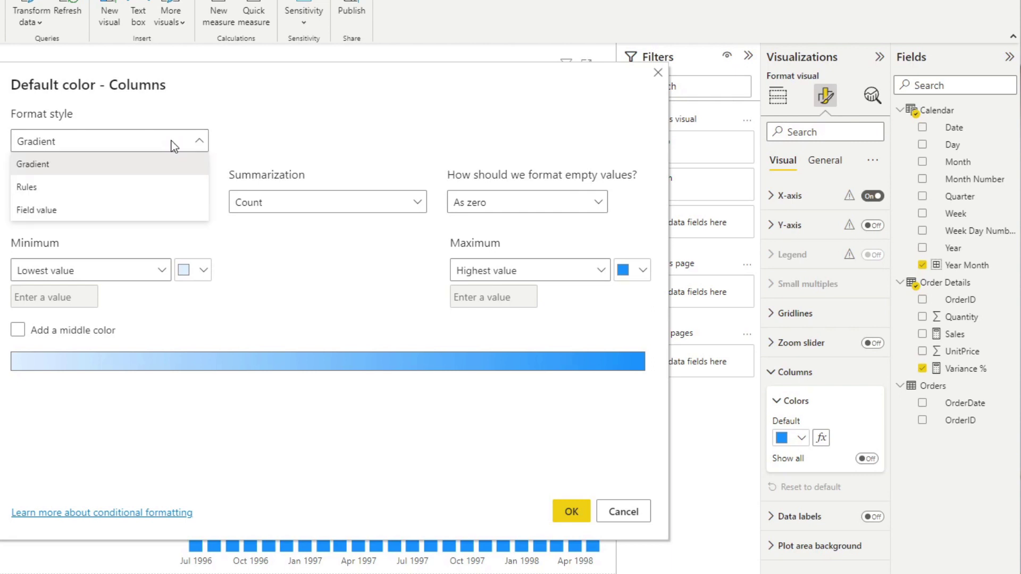
click(102, 190)
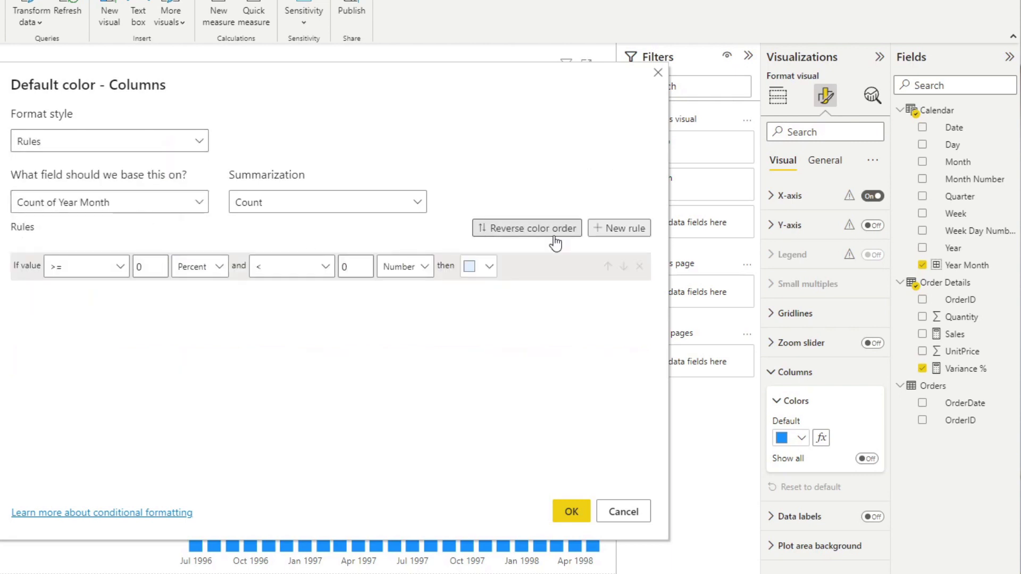
click(151, 206)
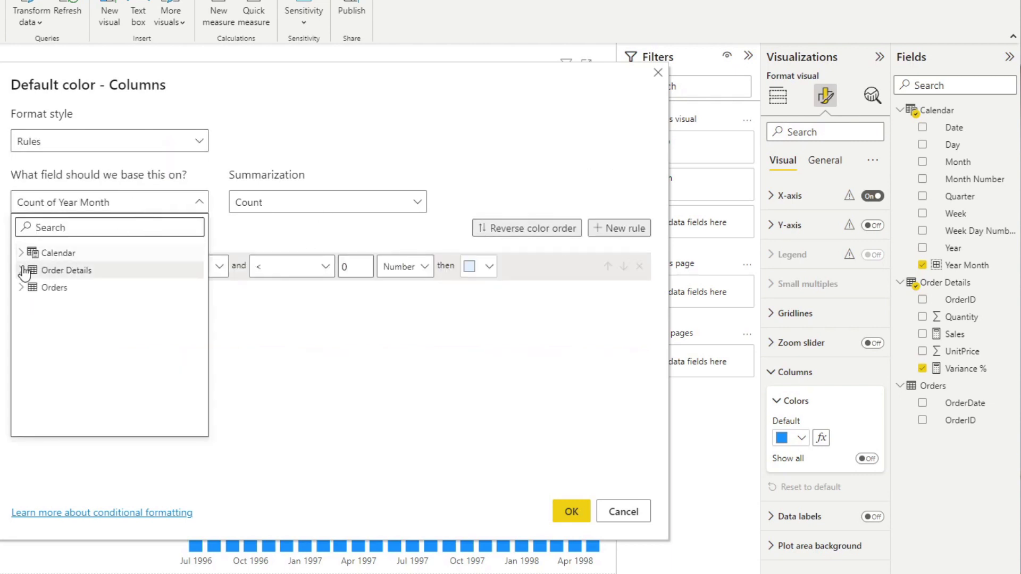
click(21, 287)
click(21, 287)
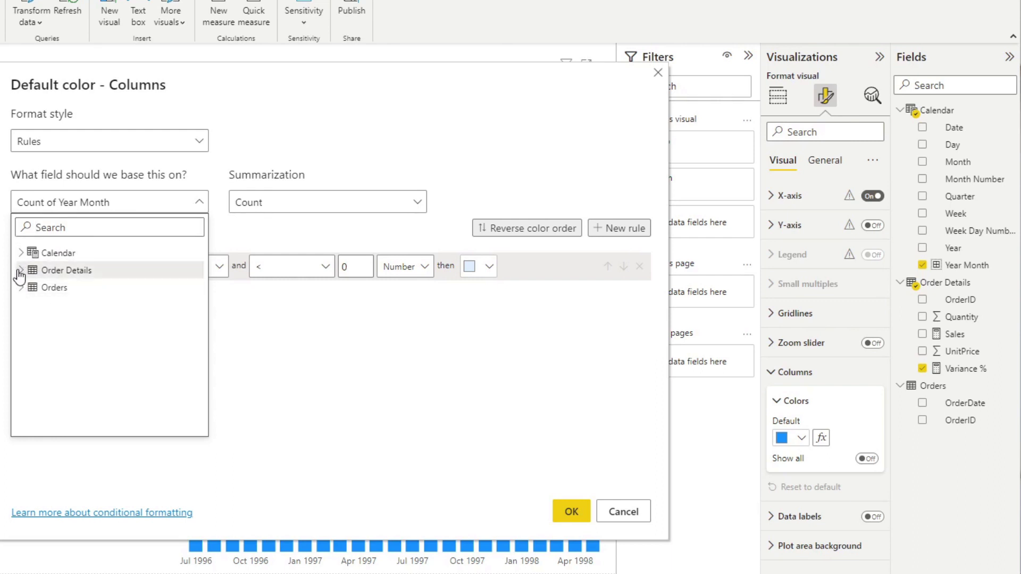
click(21, 271)
click(69, 359)
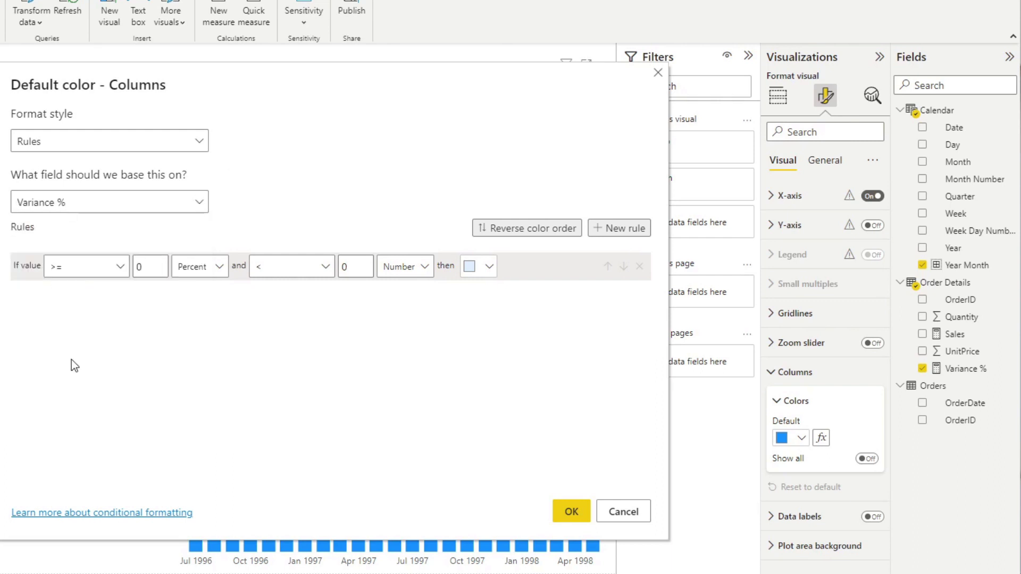
Define two Number rules: >= 0 and < 99, and >= -99 and < 0
click(620, 230)
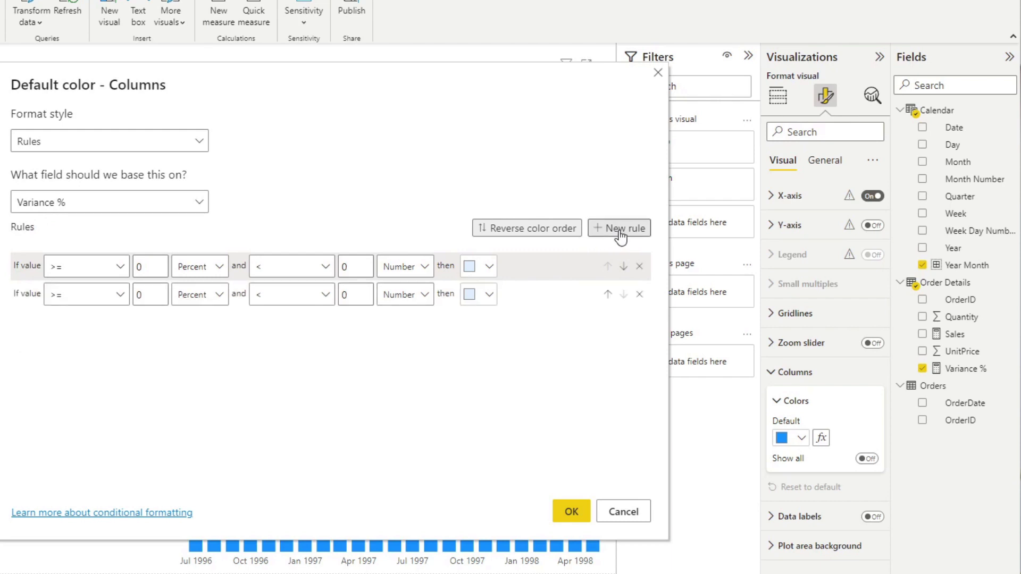
click(202, 268)
click(199, 290)
click(399, 266)
click(398, 297)
click(399, 295)
click(228, 299)
click(201, 296)
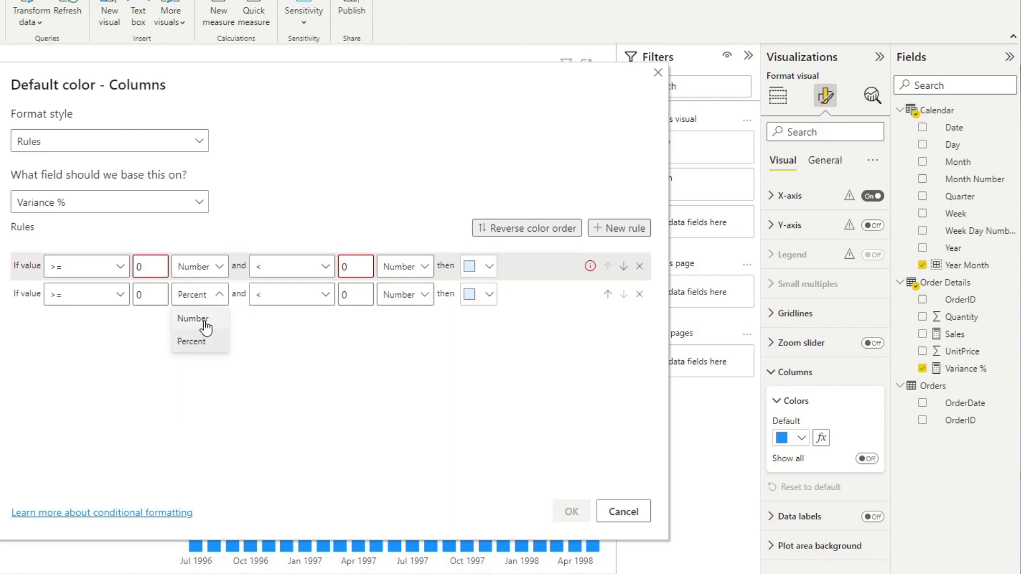
click(187, 318)
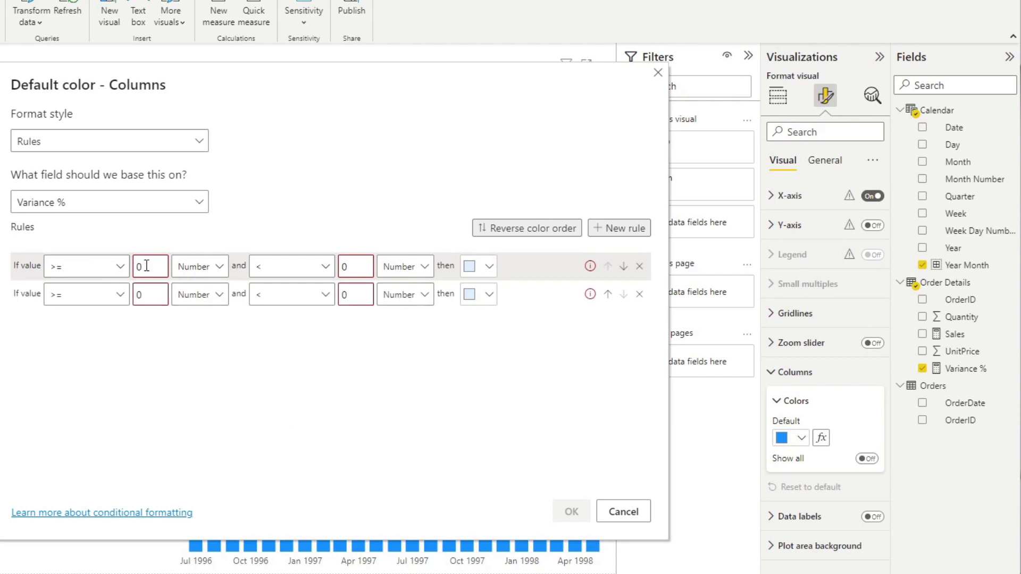
click(85, 269)
click(101, 246)
double_click(356, 267)
text(99)
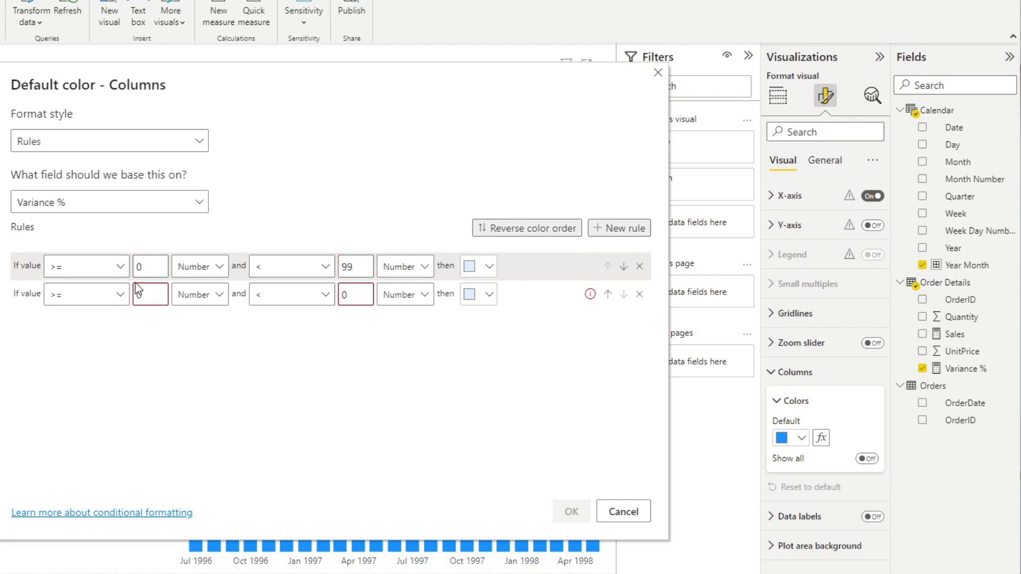
double_click(137, 295)
text(-99)
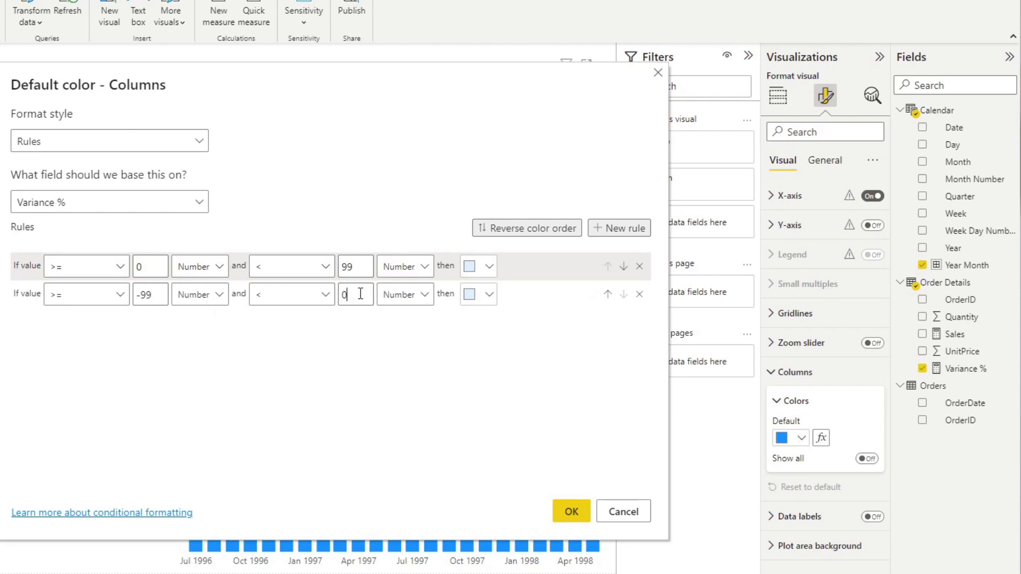
Colour the positive rule blue and the negative rule red, and apply the rules
click(479, 266)
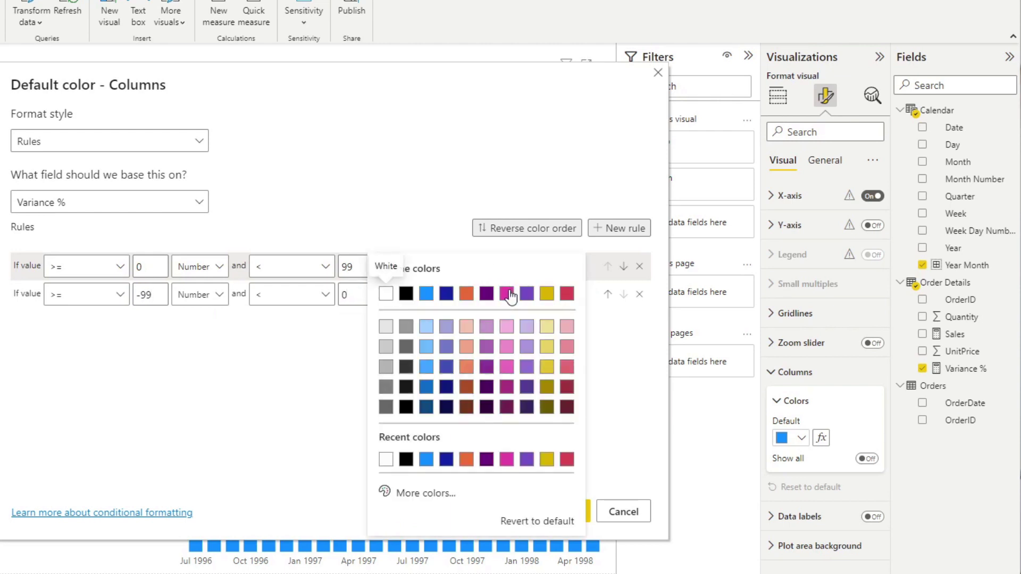
click(426, 293)
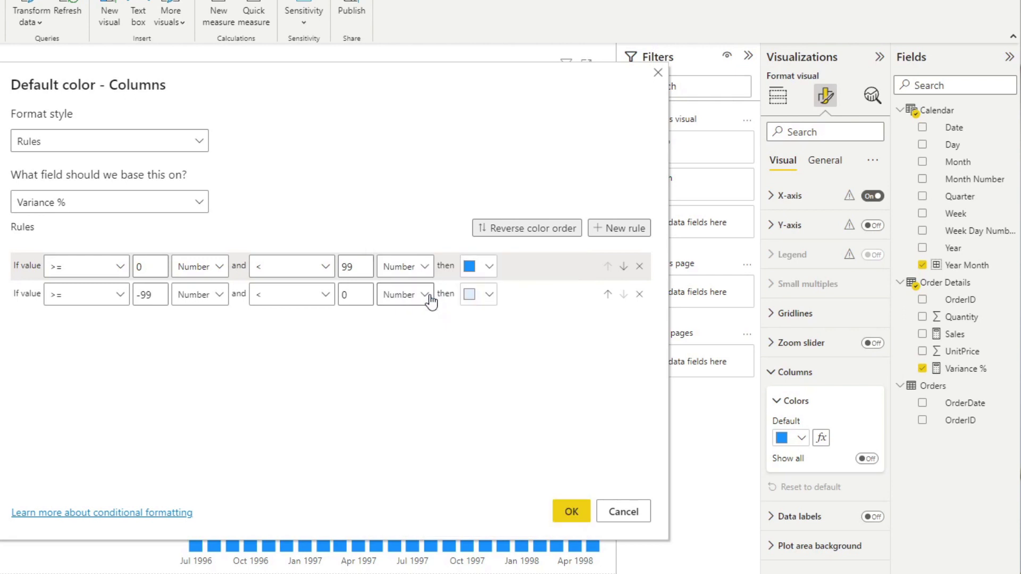
click(469, 296)
click(567, 298)
click(570, 512)
click(136, 101)
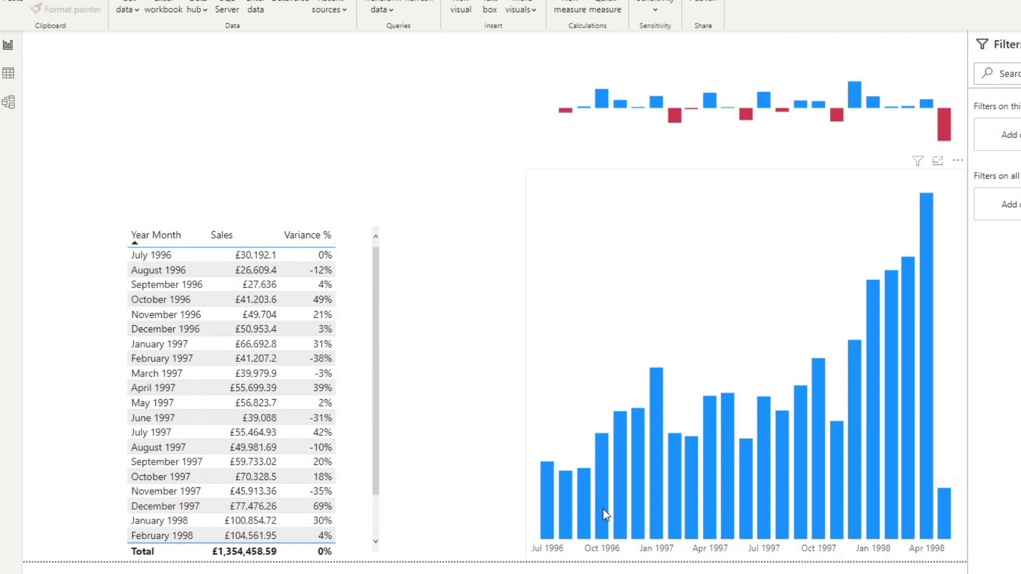
scroll(368, 411, down, 1)
scroll(360, 401, up, 1)
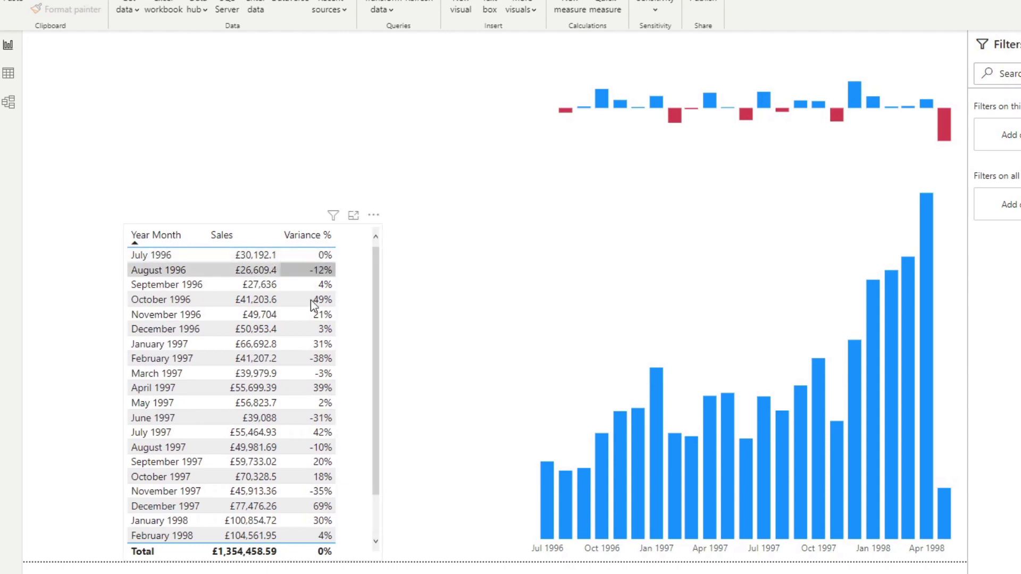
scroll(327, 351, down, 1)
scroll(372, 446, up, 1)
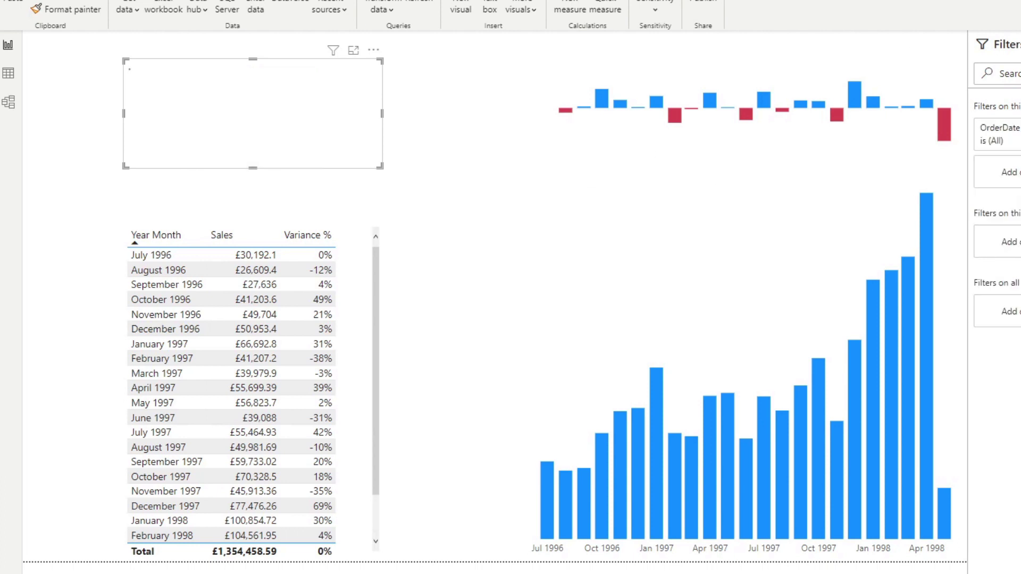
Shorten the OrderDate slicer and set its date range to 07/01/1997–10/12/1997
drag(254, 168, 255, 151)
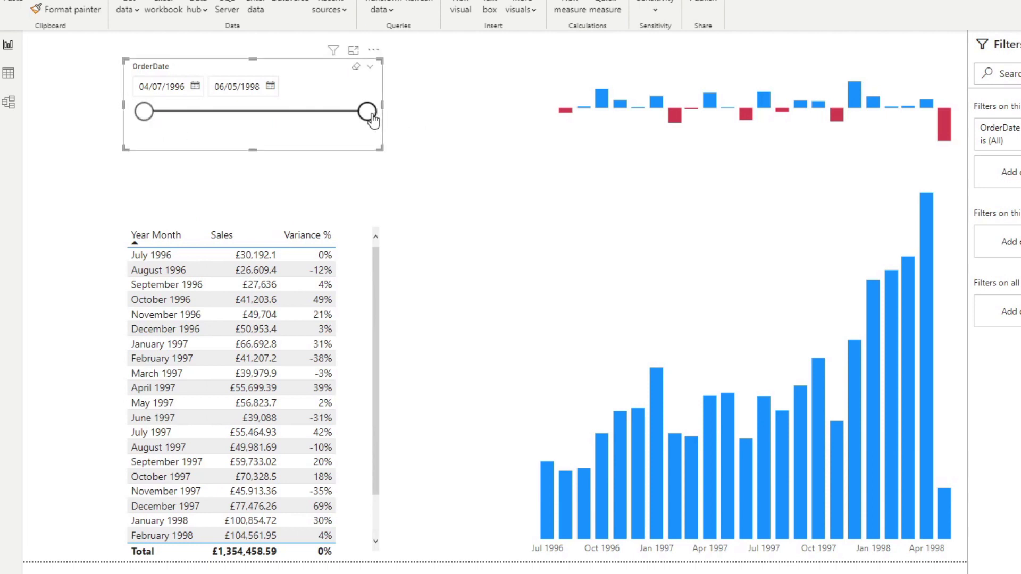
drag(371, 114, 268, 130)
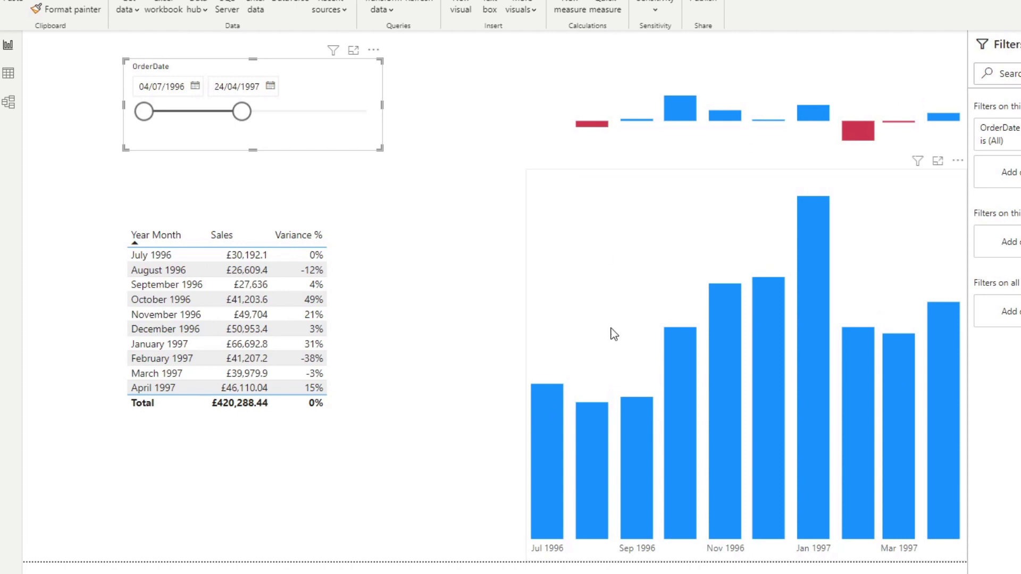
click(269, 113)
drag(142, 112, 206, 111)
drag(277, 113, 318, 111)
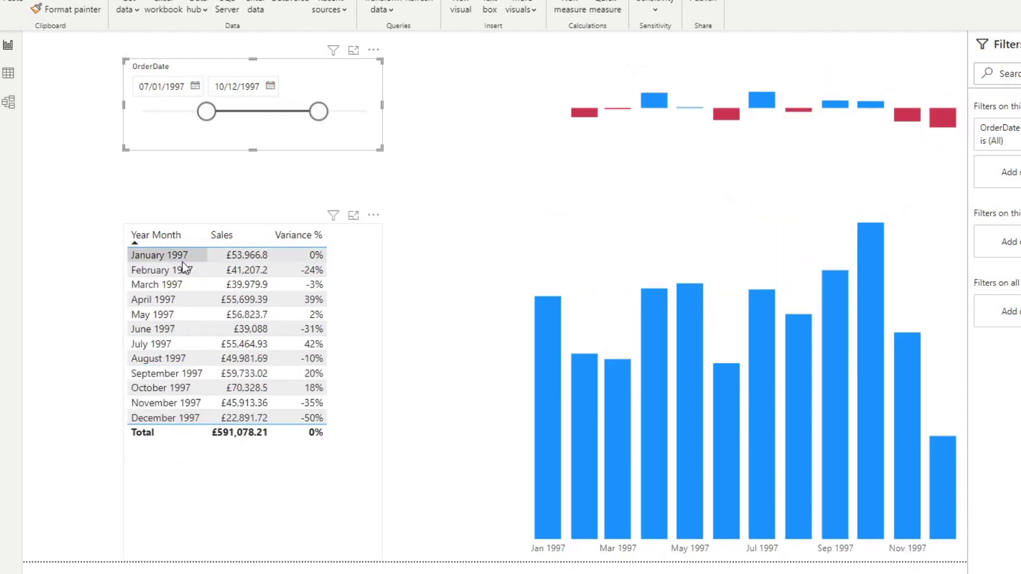